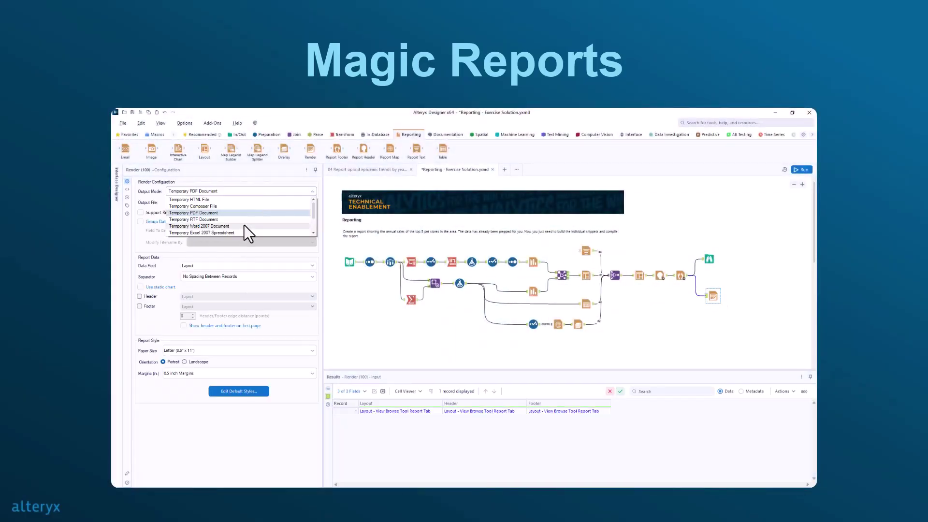
Render the report as a Temporary Word 2007 Document with header and footer, then run the workflow
left_click(244, 232)
left_click(139, 296)
left_click(139, 306)
left_click(803, 169)
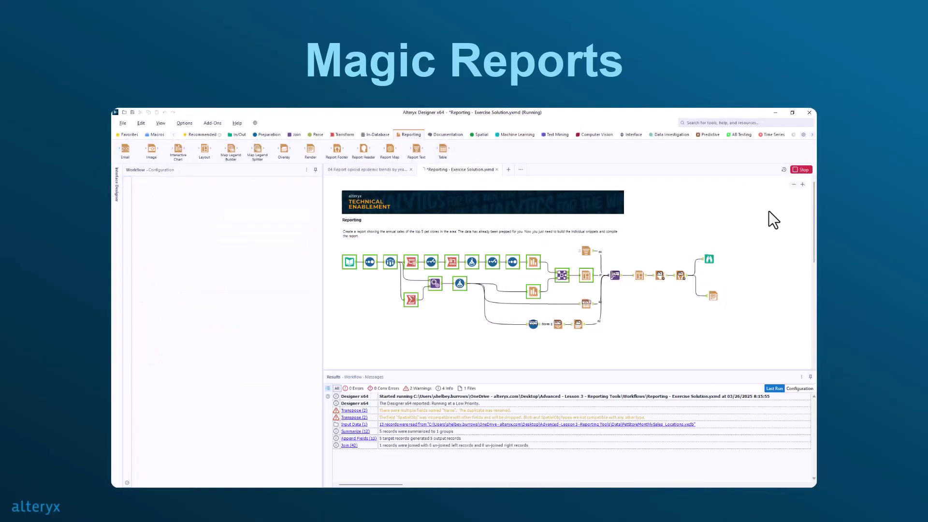
Write 'Do these numbers look correct to you?' in the Action Needed email draft
left_click(621, 472)
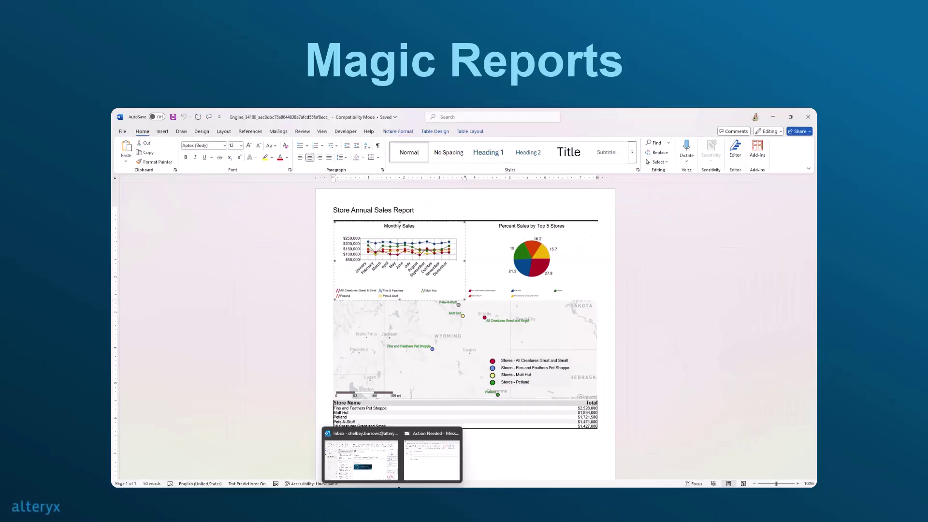
left_click(383, 457)
type("Do these numbers look correct to y")
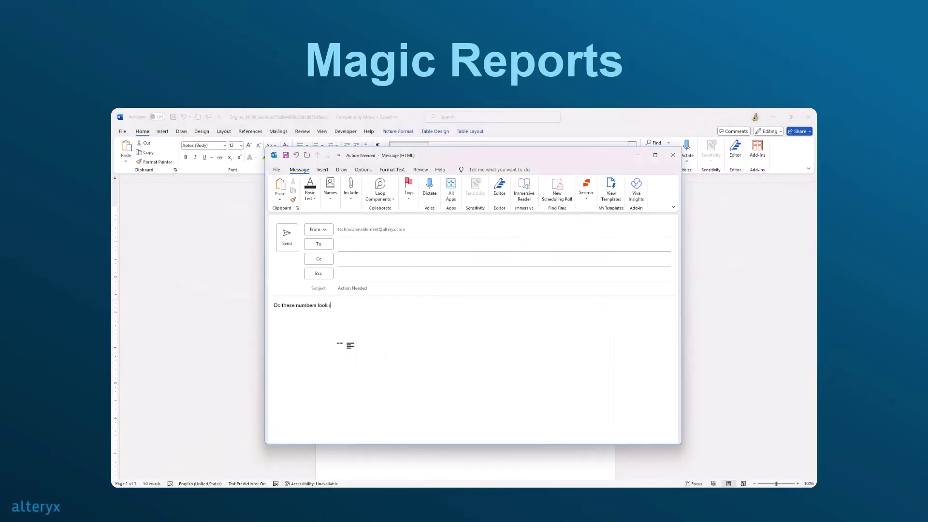
type("ou?")
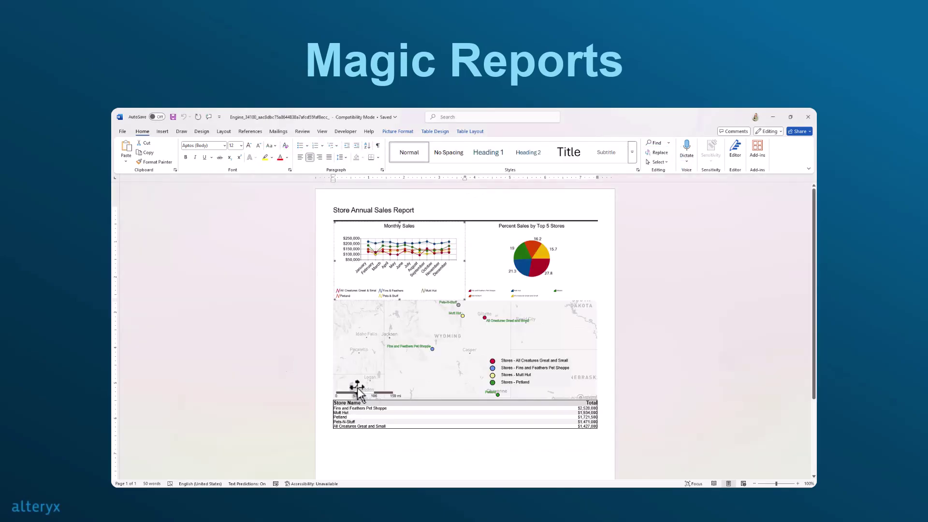
Paste the store totals table from the Word report into the email, narrowed and centred
left_click_drag(602, 433, 449, 475)
key("alt+Tab")
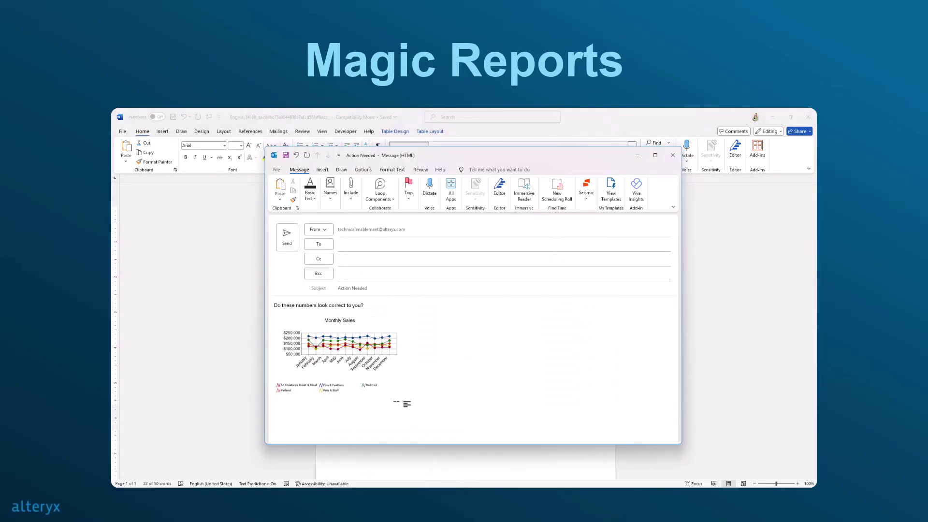
type("Store Name\tTotal Fins and Feathers Pet Shoppe\t$2,528,000 Mutt Hut\t$1,934,000 Petland\t$1,721,500 Pets-N-Stuff\t$1,471,000 All Creatures Great and Small\t$1,427,000")
left_click_drag(439, 400, 535, 408)
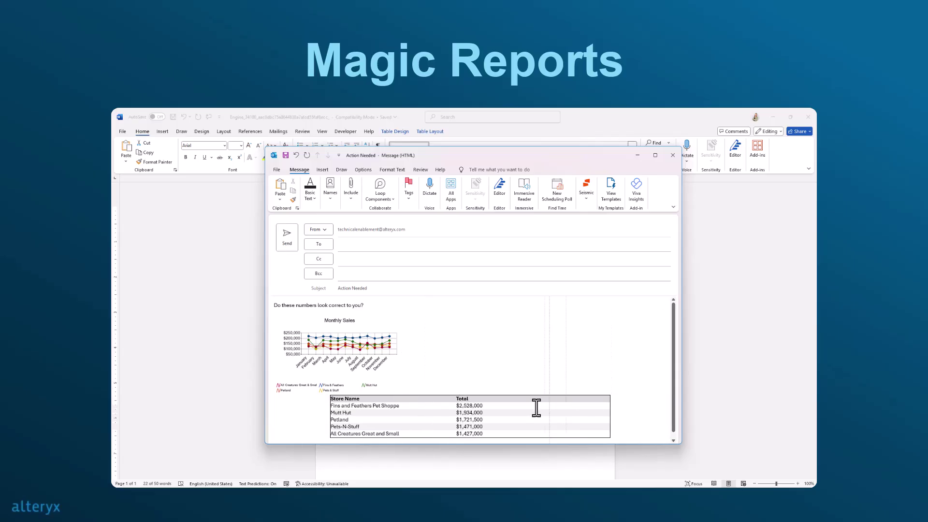
key("ctrl+e")
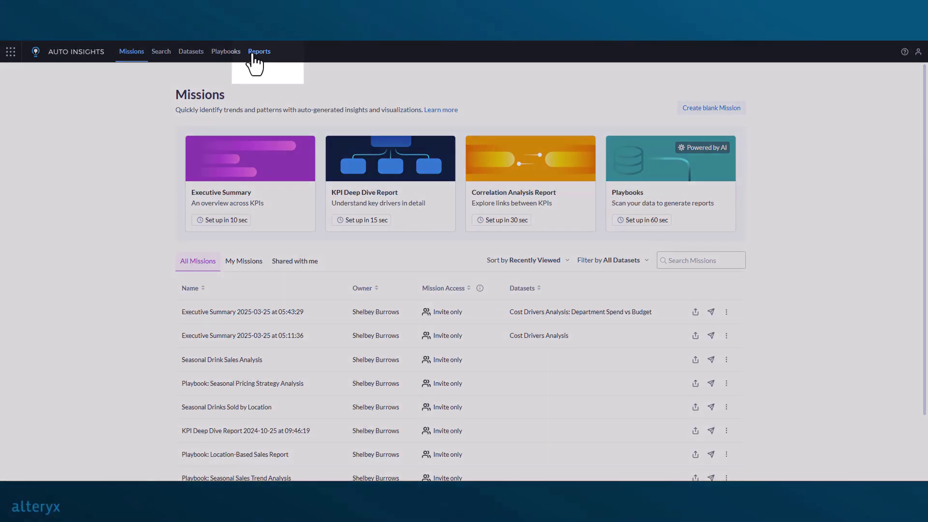
From the Reports list, create a blank report named 'Cost Status Report'
left_click(253, 53)
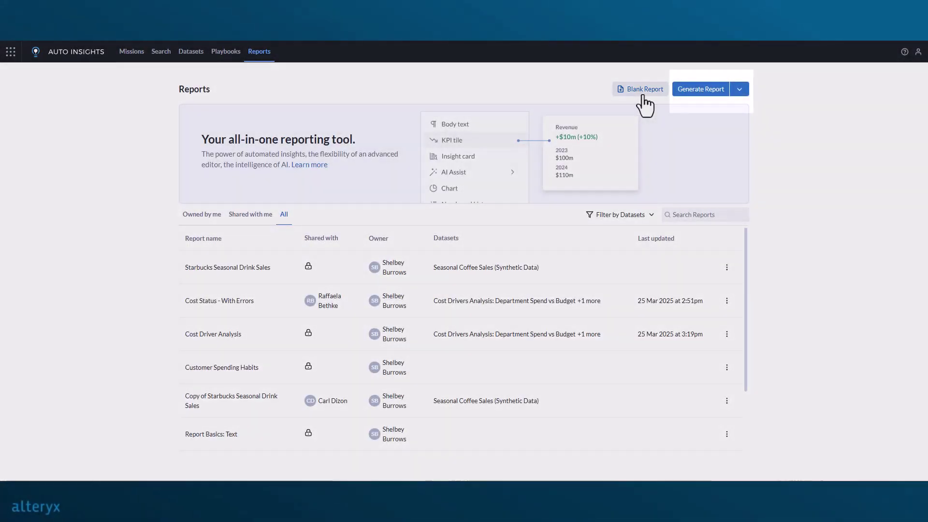
left_click(735, 95)
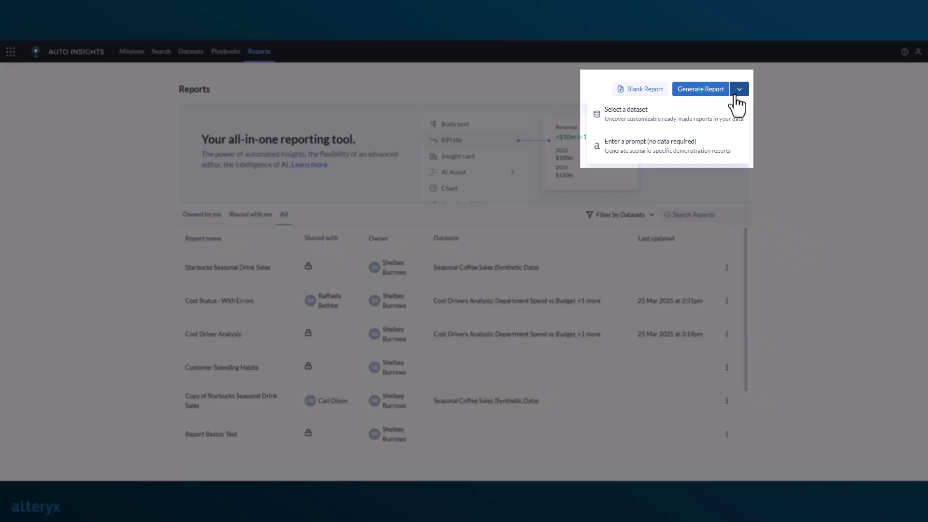
left_click(735, 95)
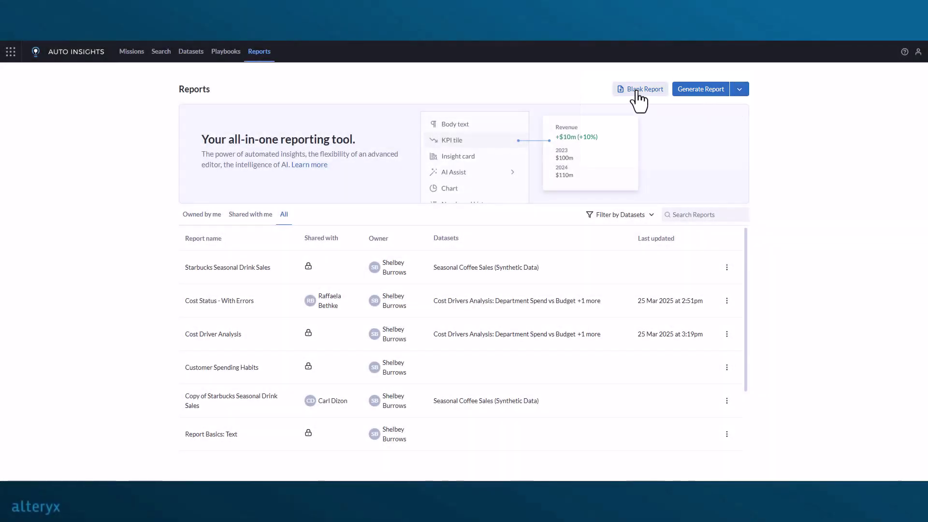
left_click(638, 92)
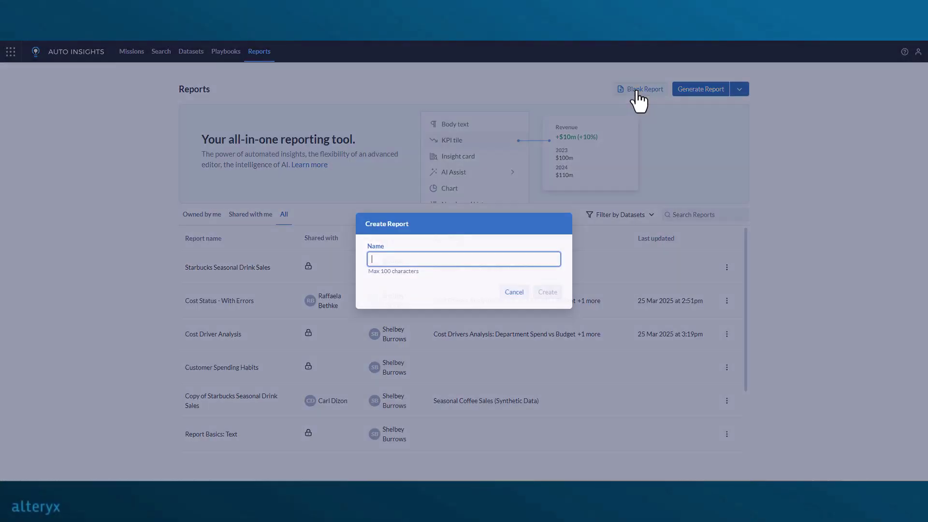
type("Cost Status Report")
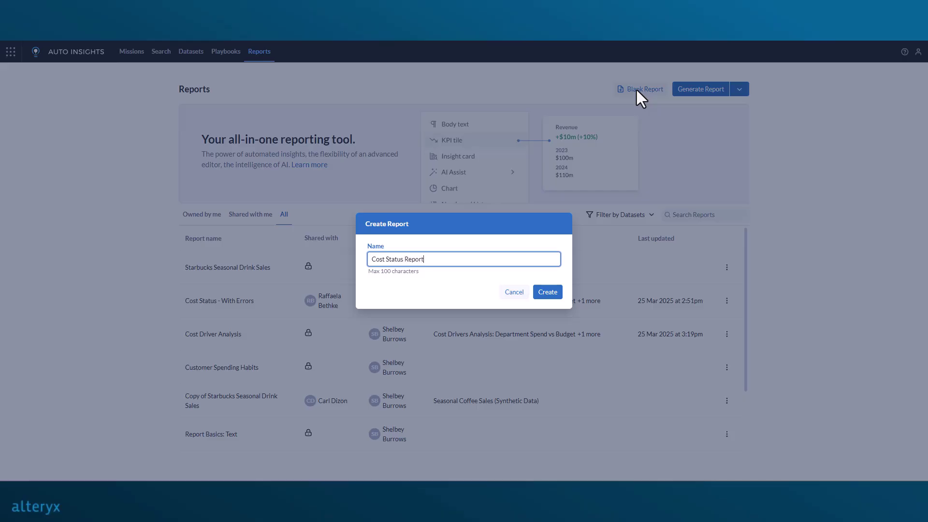
key("Return")
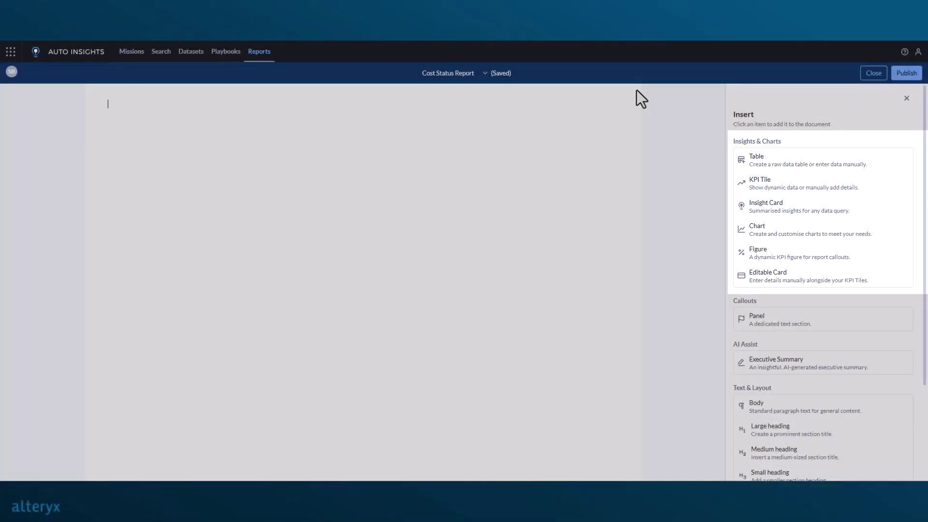
scroll(926, 112, "down", 3)
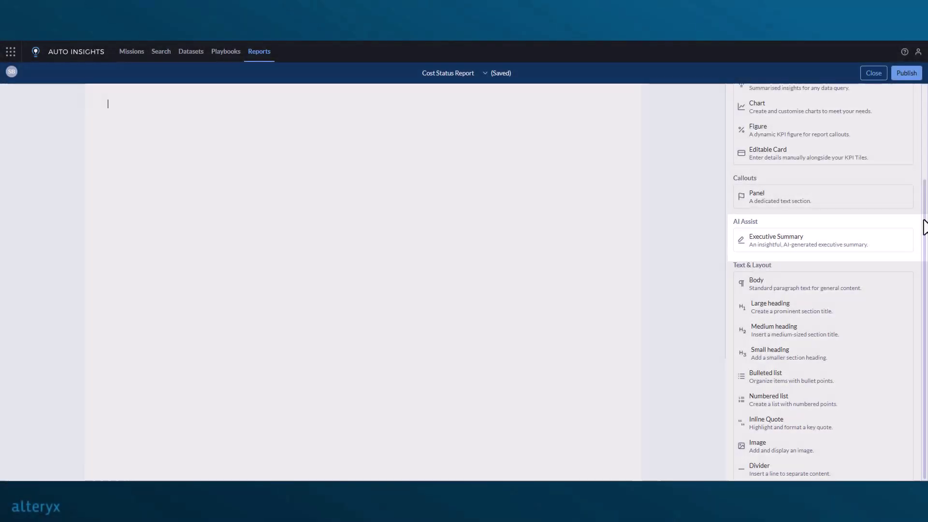
left_click_drag(923, 227, 909, 118)
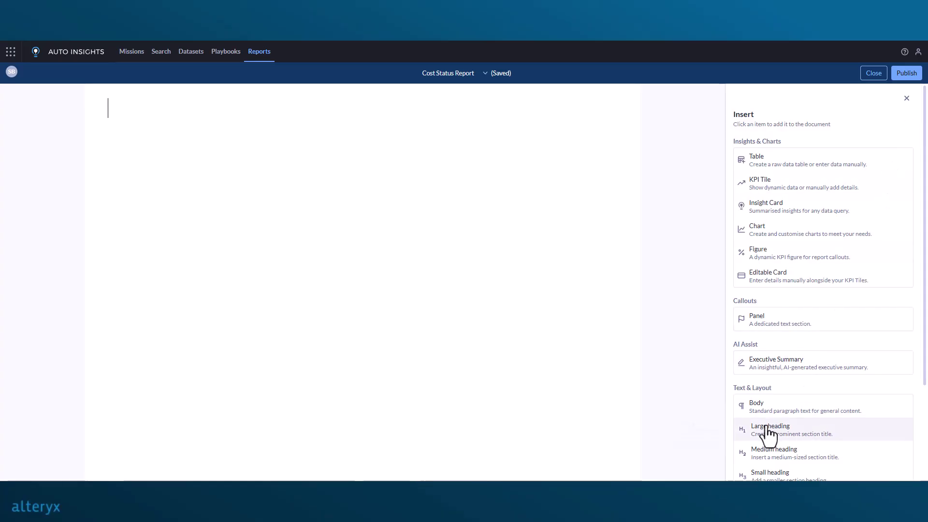
Add the 'Cost Status Report' title and a Key Benefits list: Control Expenses, Budget Utilization
type("Cost Status Report")
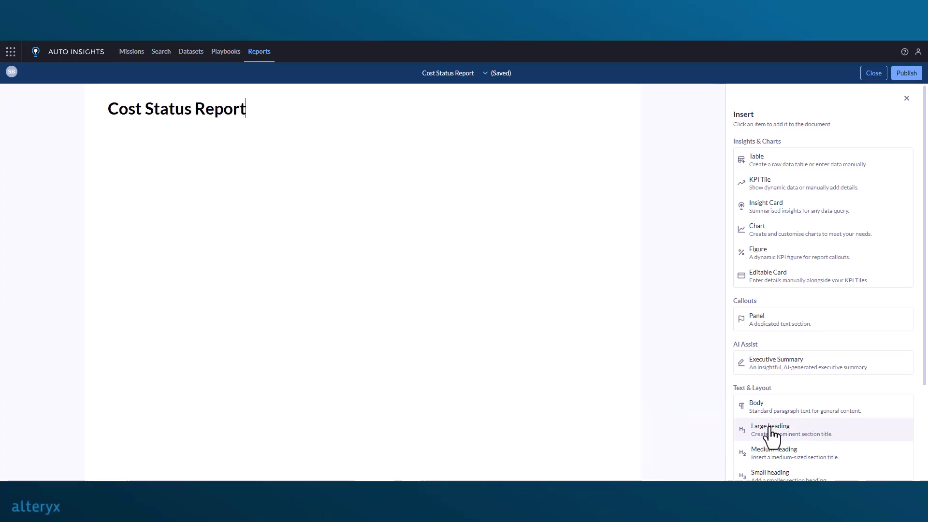
key("Return")
type("/small")
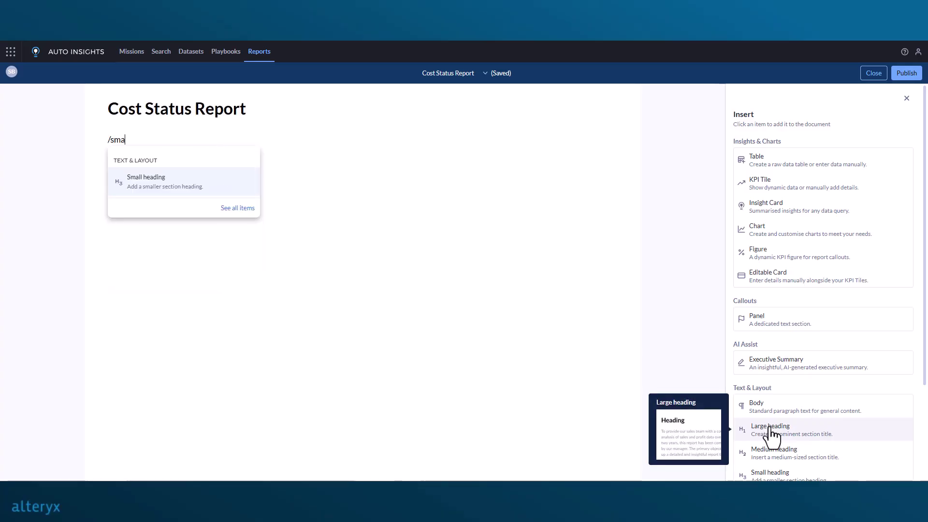
key("Return")
type("Key Benefits")
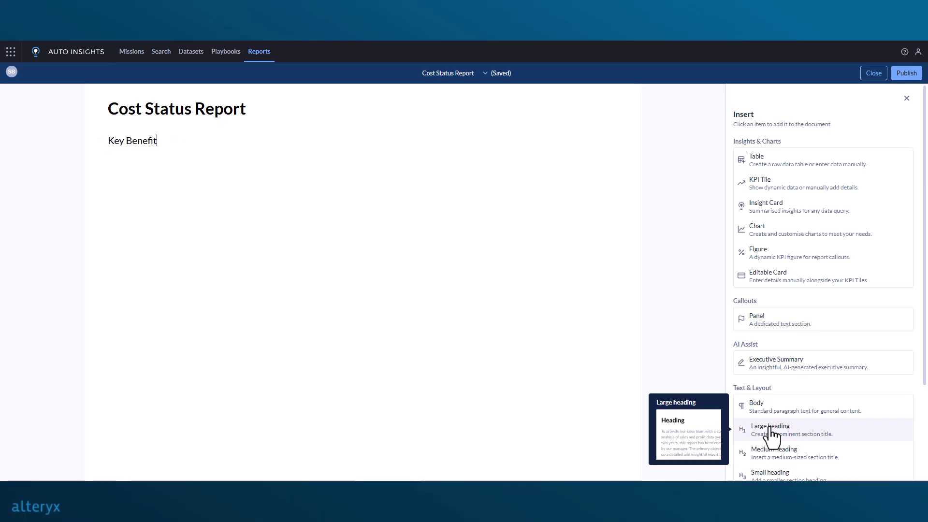
key("Return")
type("/bull")
key("Return")
type("Control E")
type("xpenses")
key("Return")
type("Budget Utilization")
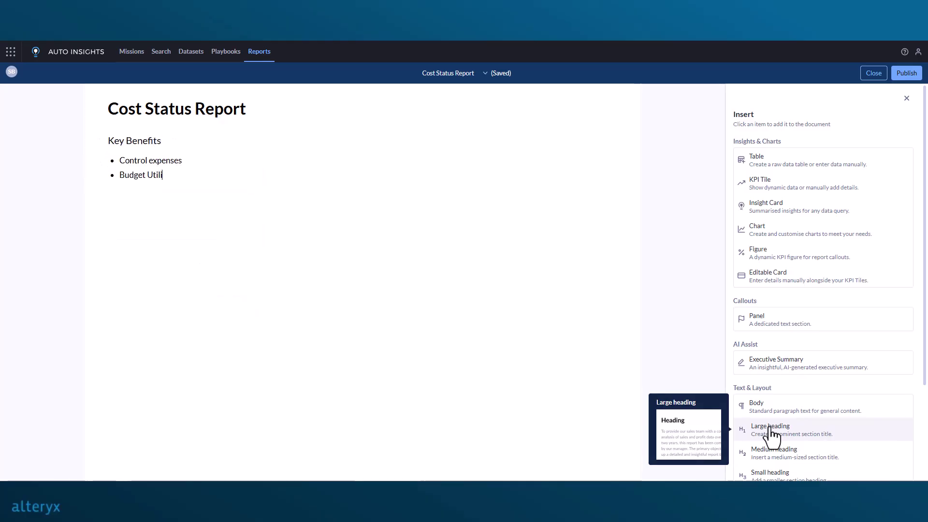
Add an Intended Audience heading listing Office of Finance Department Heads and Accounts Payable
key("Return")
key("Return")
type("### Intended Audience")
key("Return")
type("- Office of Finance Department Heads")
key("Return")
type("Accounts Payable")
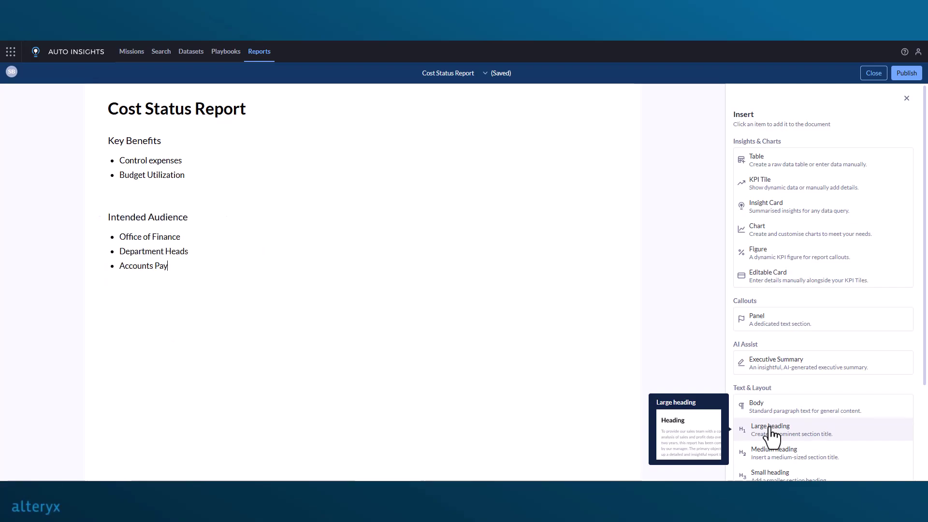
Insert a panel below the title containing the departmental spending overview text
left_click(106, 141)
type("This report provides an overview of spending in each department to help pinpoint where money is being u")
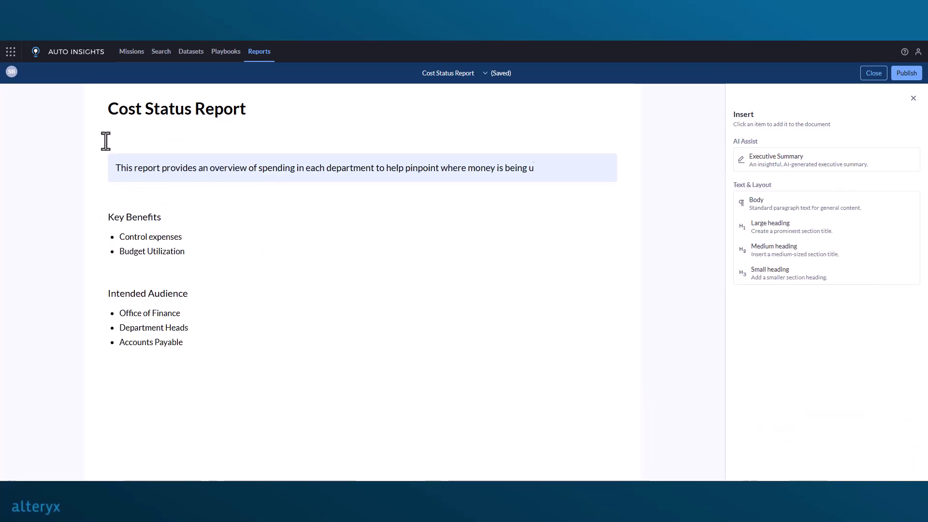
type("sed effectively or wastefully. It also provides a snapshot of the total cost compared to budget.")
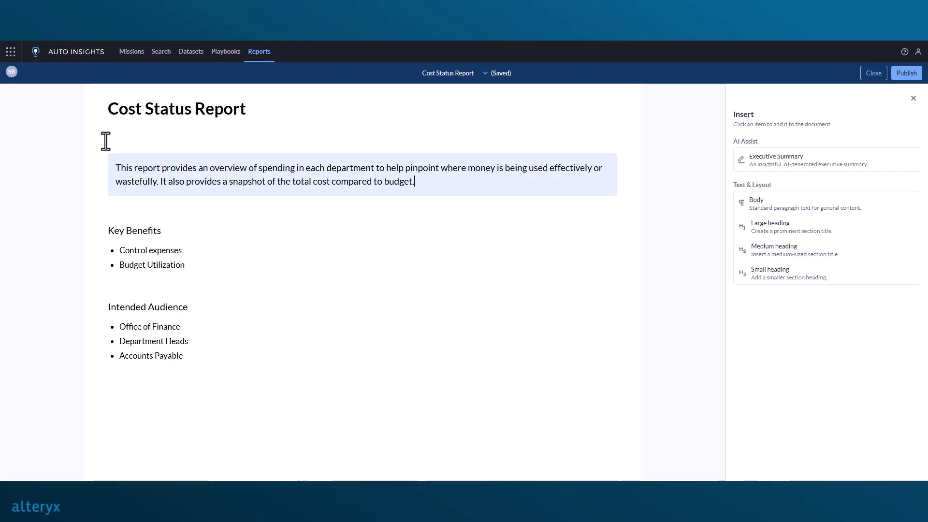
left_click(109, 320)
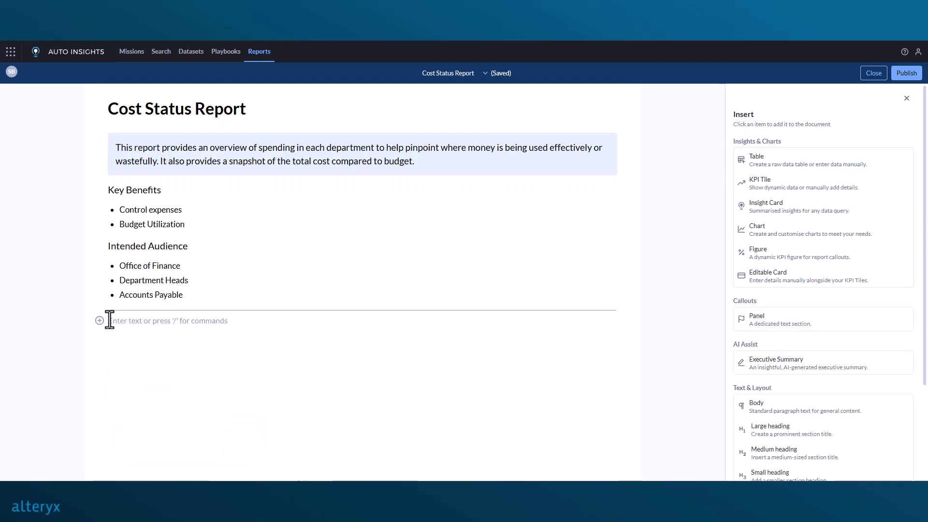
Insert a manually entered table with 4 rows and 4 columns at the end of the report
key("Return")
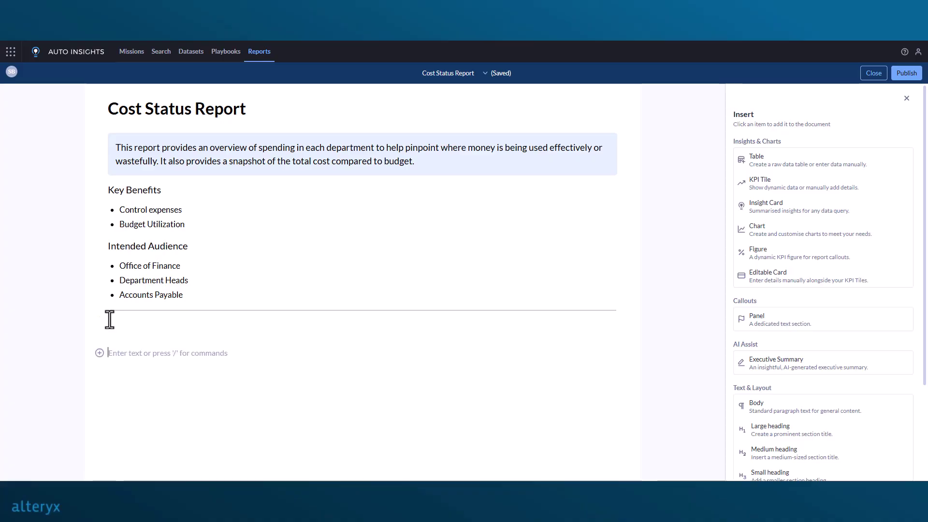
left_click(806, 165)
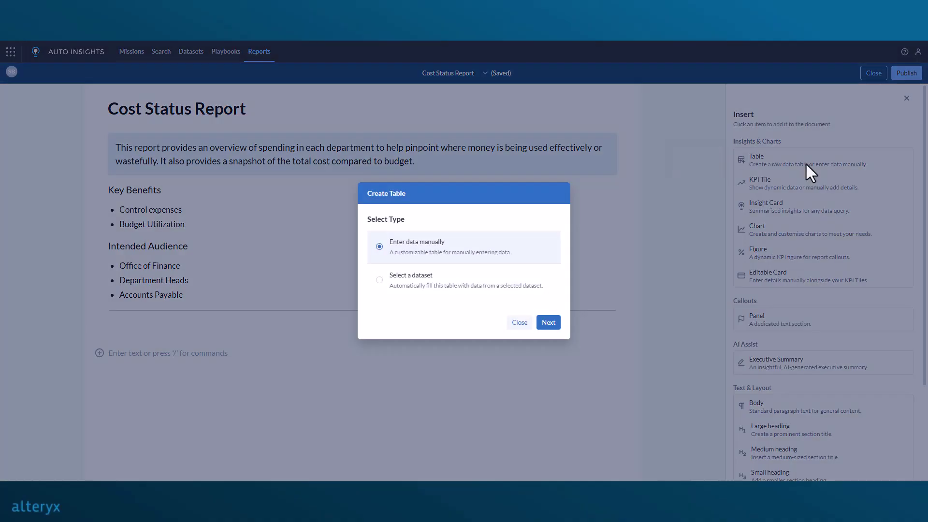
left_click(549, 322)
left_click(552, 250)
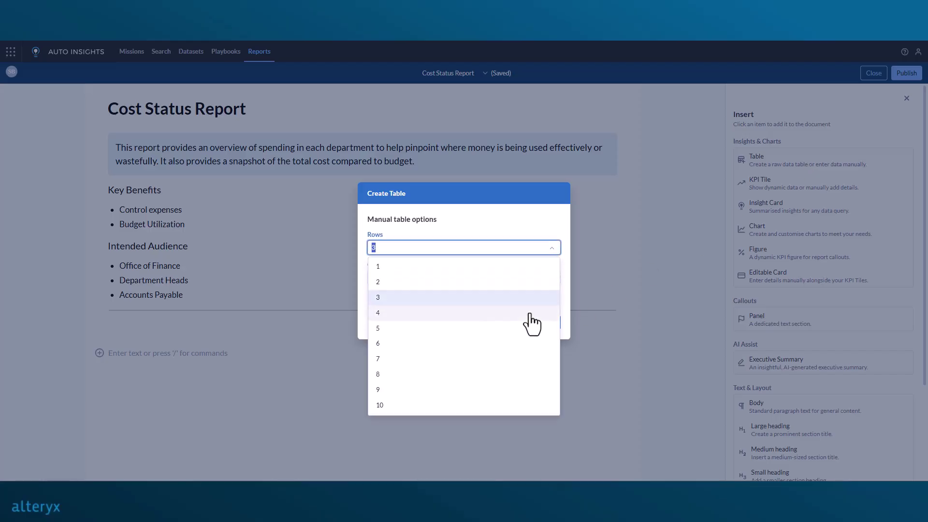
left_click(532, 314)
left_click(552, 277)
left_click(530, 339)
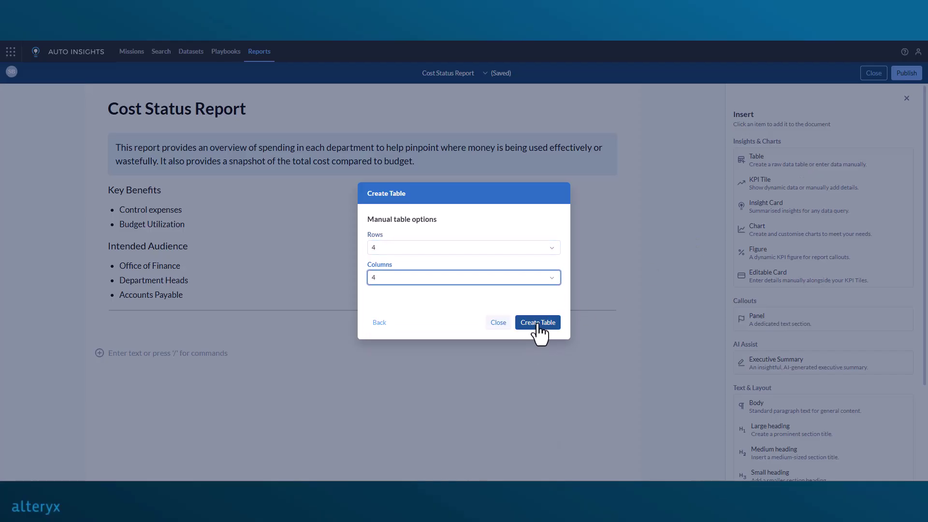
left_click(538, 324)
left_click(167, 377)
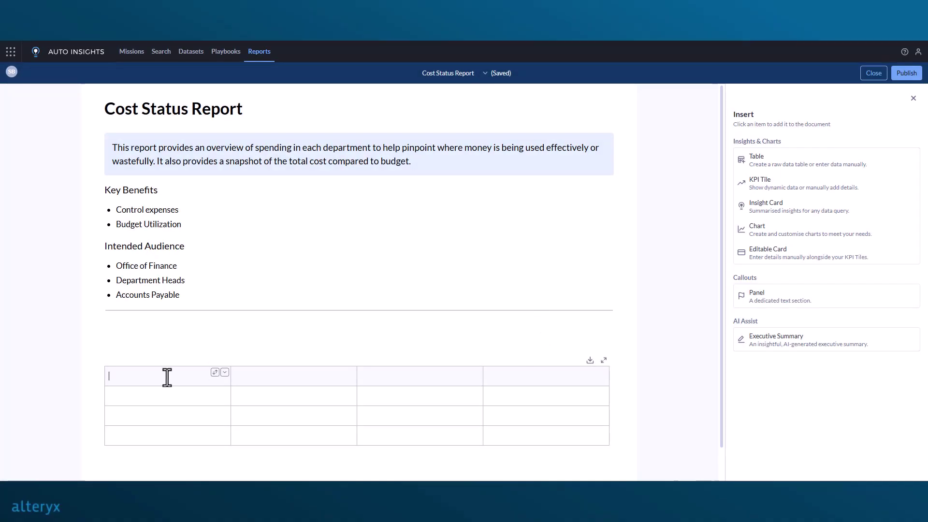
Enter headers Period, Actual Cost, Budget, % Variance and April 2023 as the first period
type("Period")
key("Tab")
type("Actual Cost")
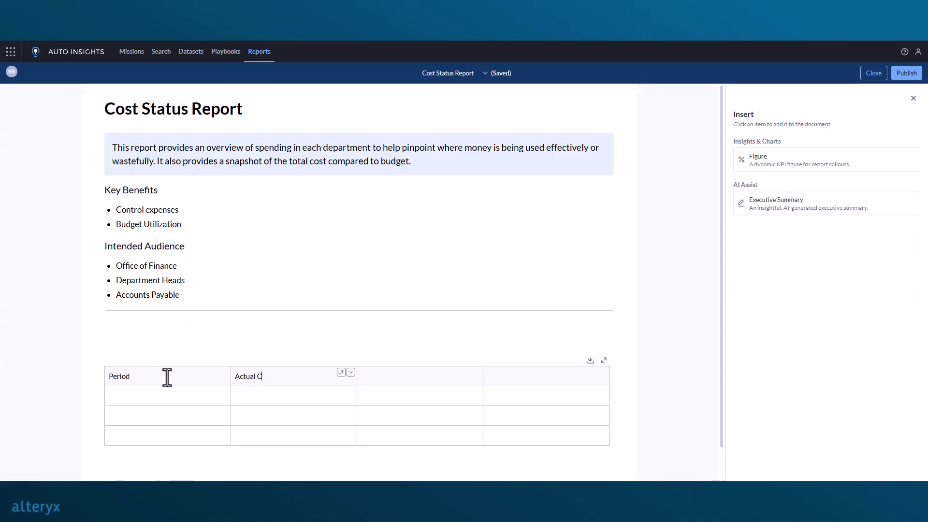
key("Tab")
type("budget")
key("BackSpace")
key("BackSpace")
key("BackSpace")
key("BackSpace")
key("BackSpace")
key("BackSpace")
type("Budget")
key("Tab")
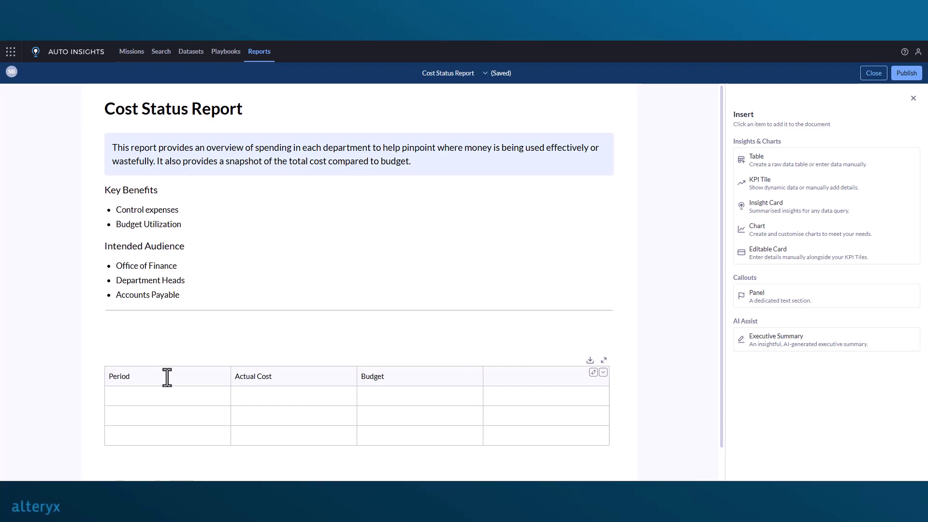
type("% Variance")
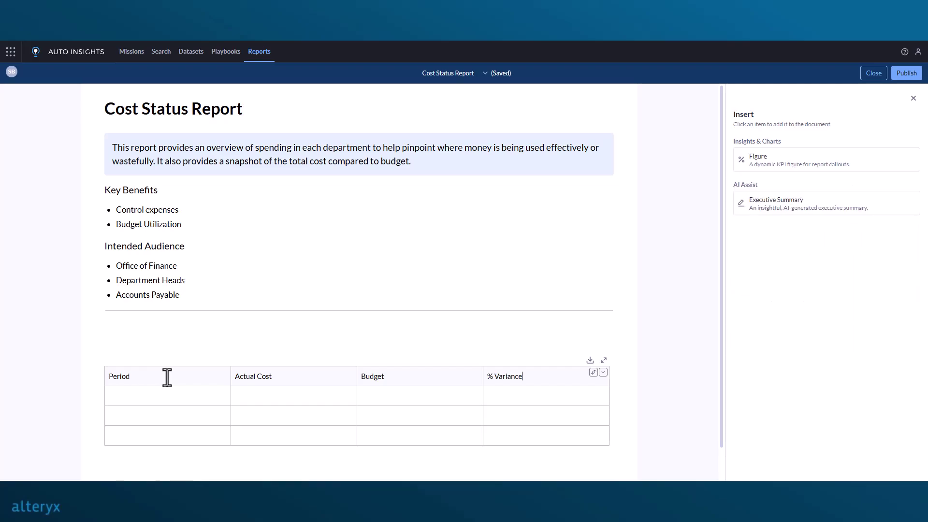
key("Tab")
type("April 2023")
key("Tab")
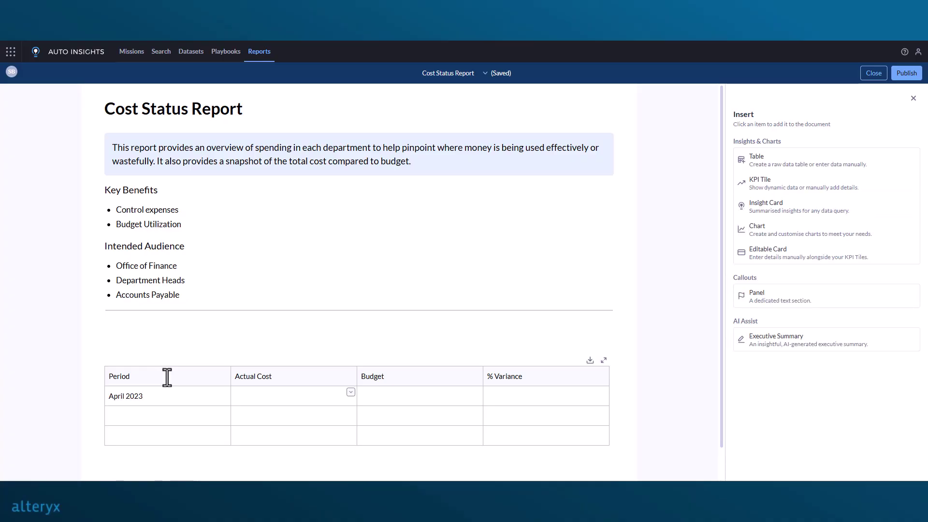
Insert a Transaction Cost figure with no comparison period in April's Actual Cost cell, showing 1.26m
type("/f")
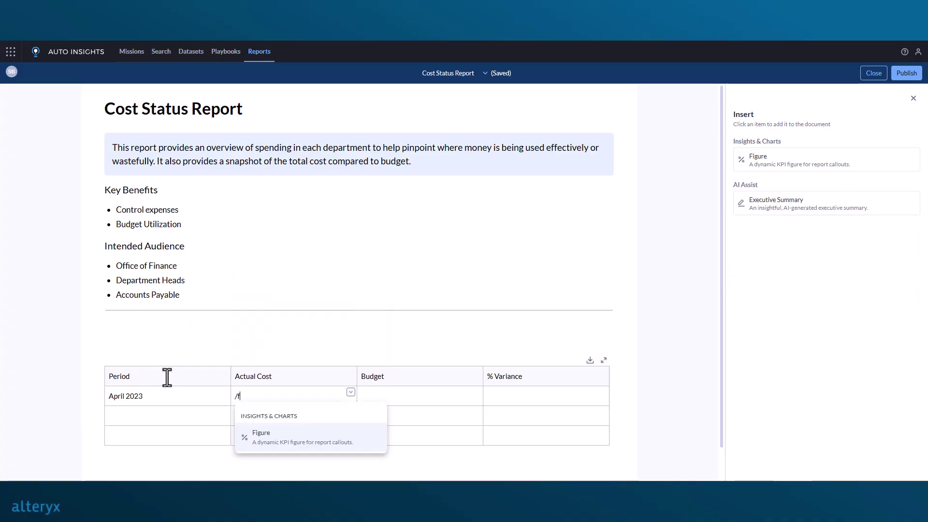
left_click(234, 443)
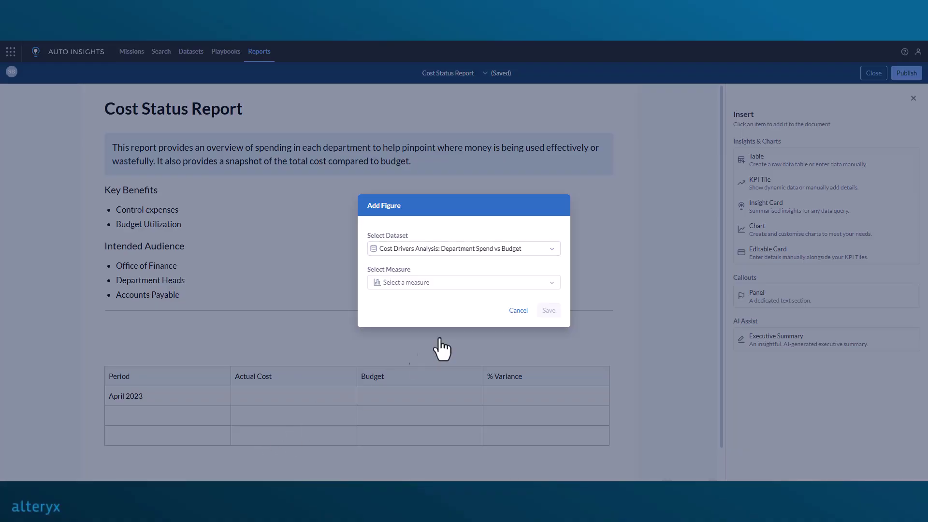
left_click(521, 283)
left_click(512, 334)
left_click(550, 314)
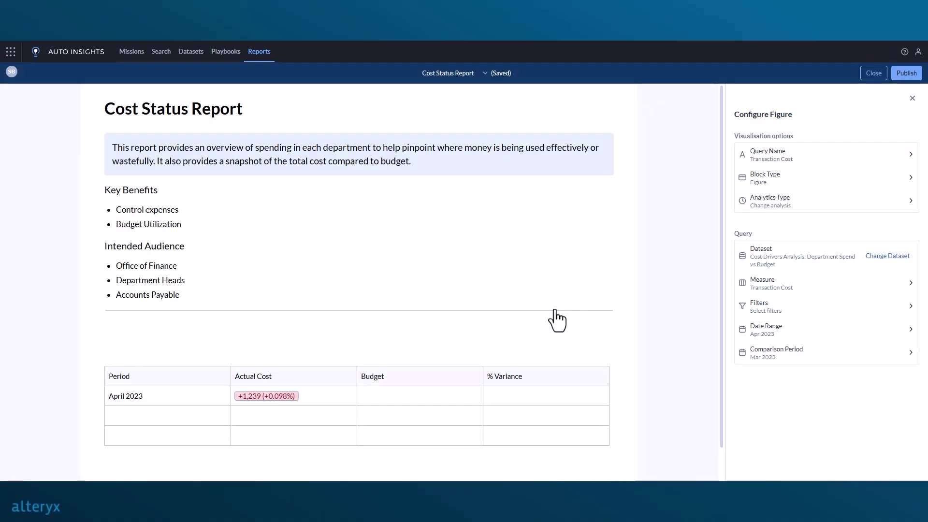
left_click(757, 357)
left_click(696, 269)
left_click(814, 327)
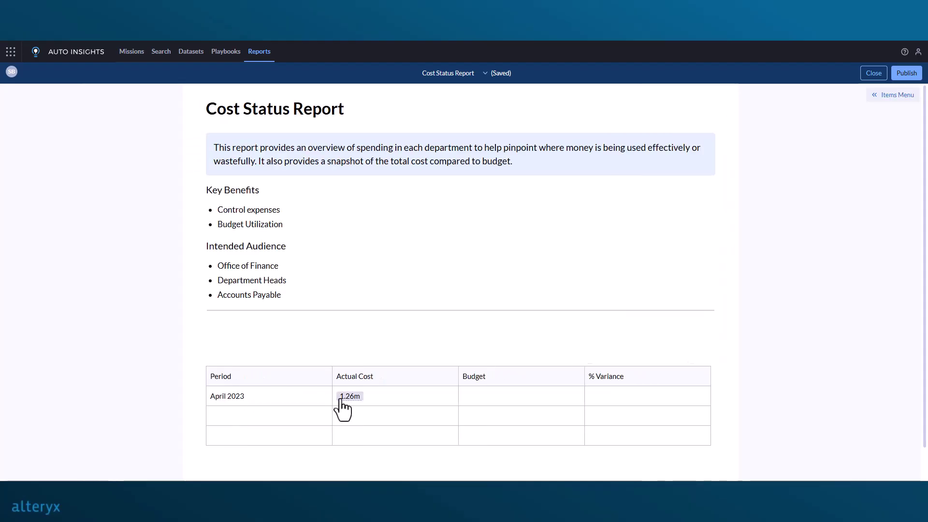
Paste the figure into Budget as Transaction Budget (1.32m) and another copy into % Variance
left_click(369, 396)
type("1.26m")
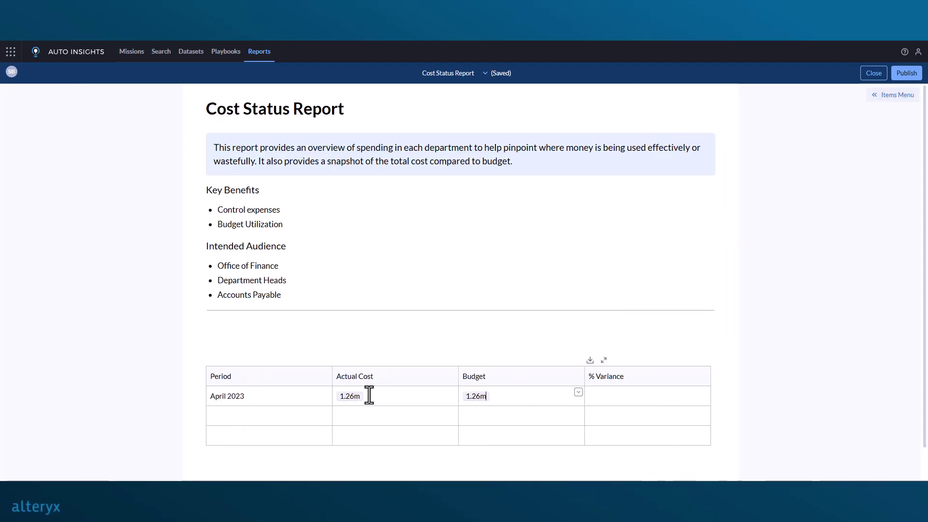
left_click(471, 400)
left_click(761, 287)
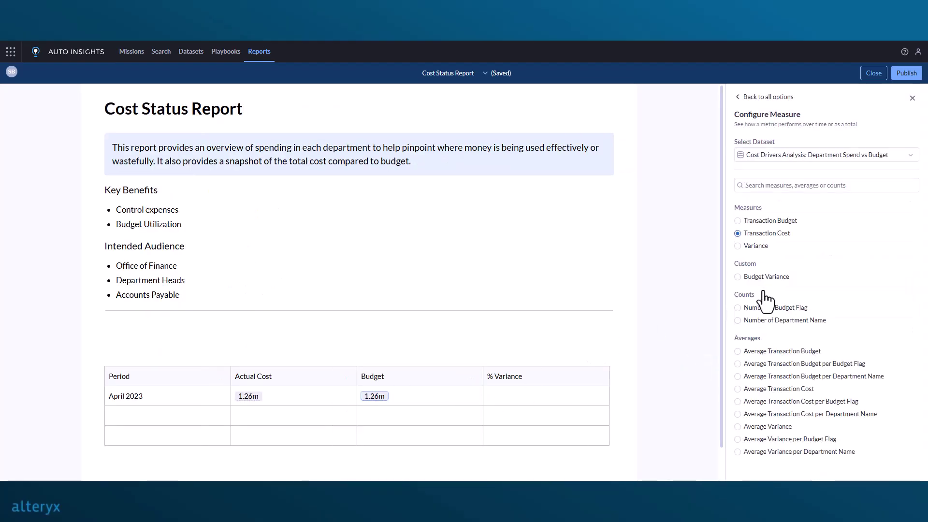
left_click(764, 219)
left_click(760, 96)
left_click(508, 399)
type("1.26m")
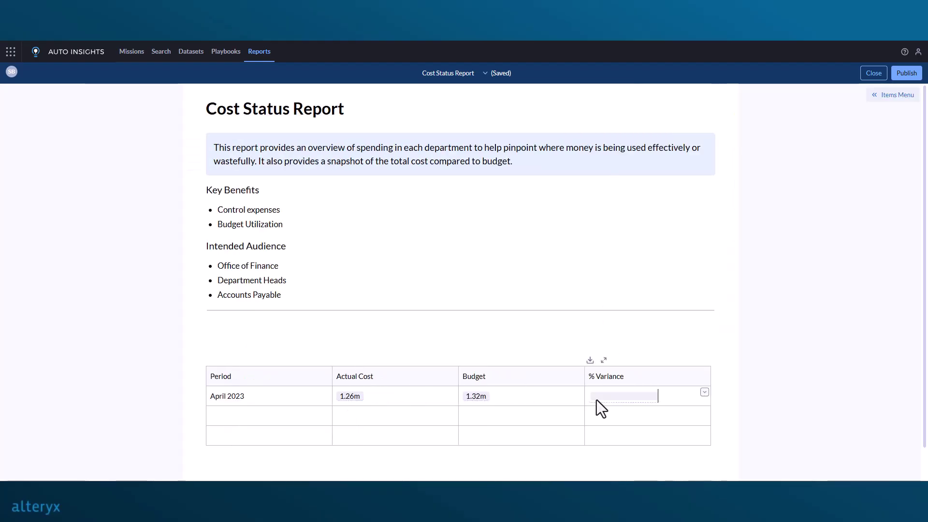
Switch the % Variance figure's measure to Budget Variance
left_click(601, 402)
left_click(774, 286)
left_click(768, 278)
left_click(760, 97)
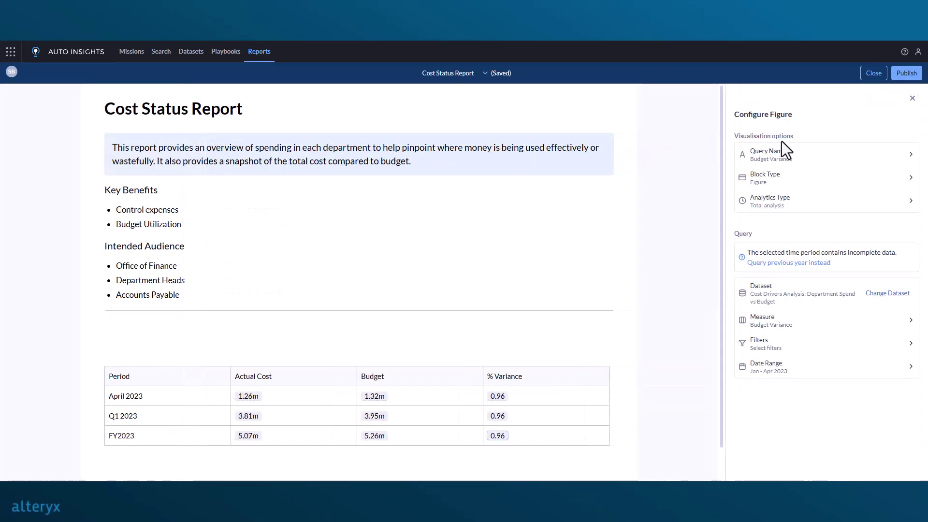
Bold the table header row and centre the figure values in all three rows
left_click(168, 377)
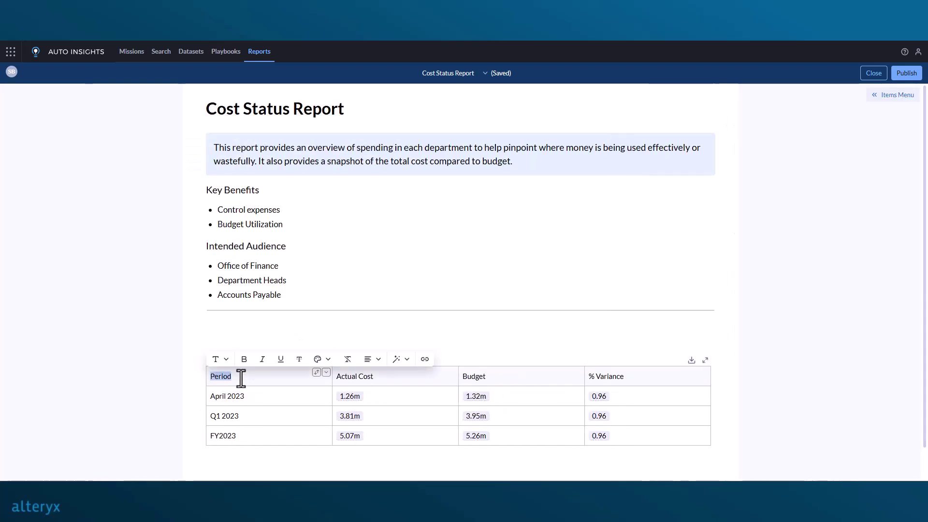
left_click_drag(241, 379, 629, 379)
left_click(216, 360)
left_click_drag(645, 442, 392, 398)
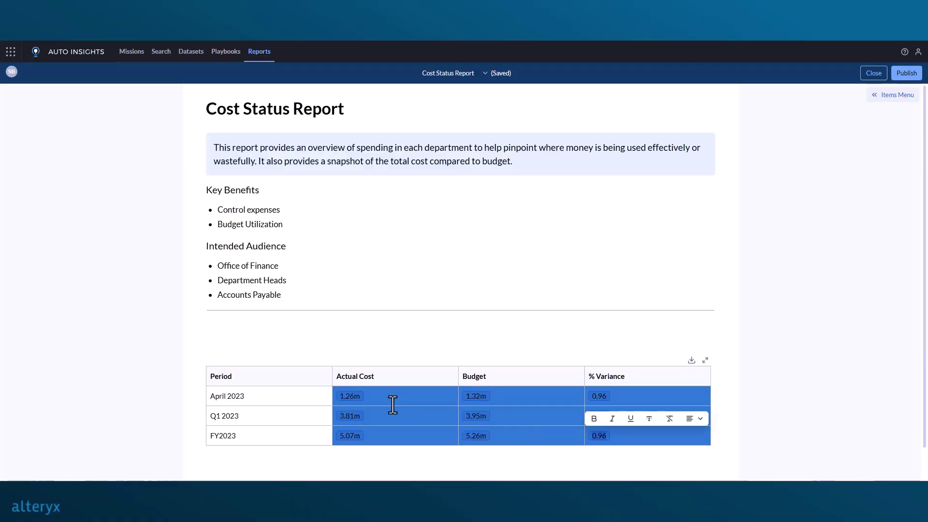
left_click(696, 419)
left_click(714, 448)
Colour the April 2023, Q1 2023 and FY2023 variance cells green
left_click(704, 400)
left_click(592, 376)
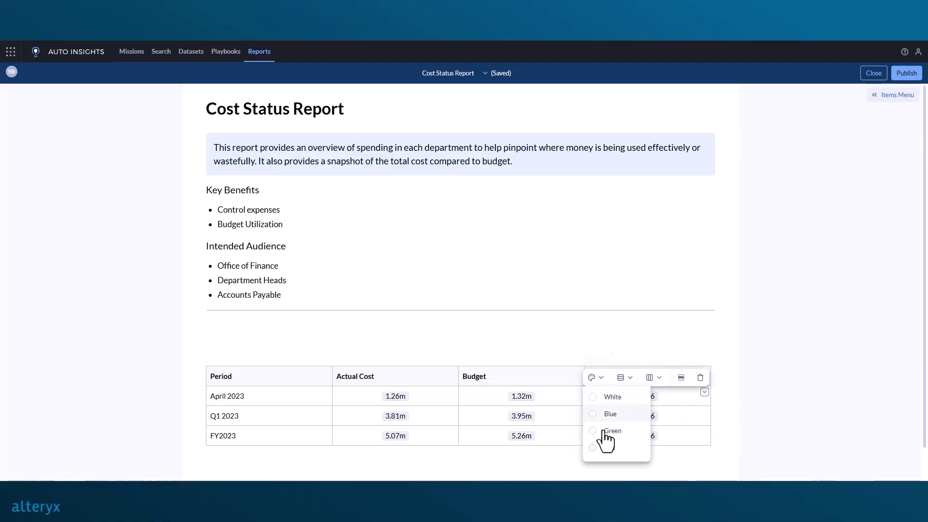
left_click(608, 437)
left_click(704, 412)
left_click(591, 397)
left_click(604, 358)
left_click(704, 431)
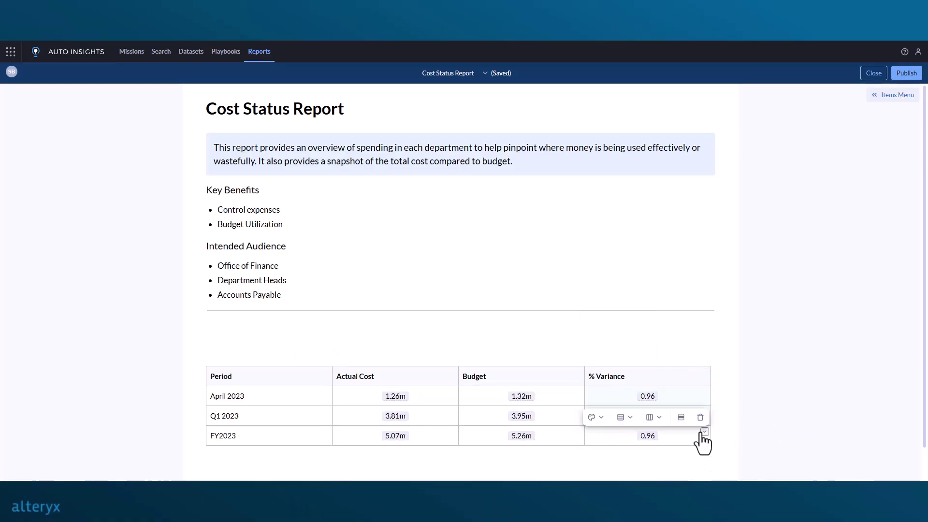
left_click(592, 416)
left_click(605, 377)
Add a 'KPI Tracking: Total Cost vs Budget' heading above the table, removing the blank line
left_click(262, 346)
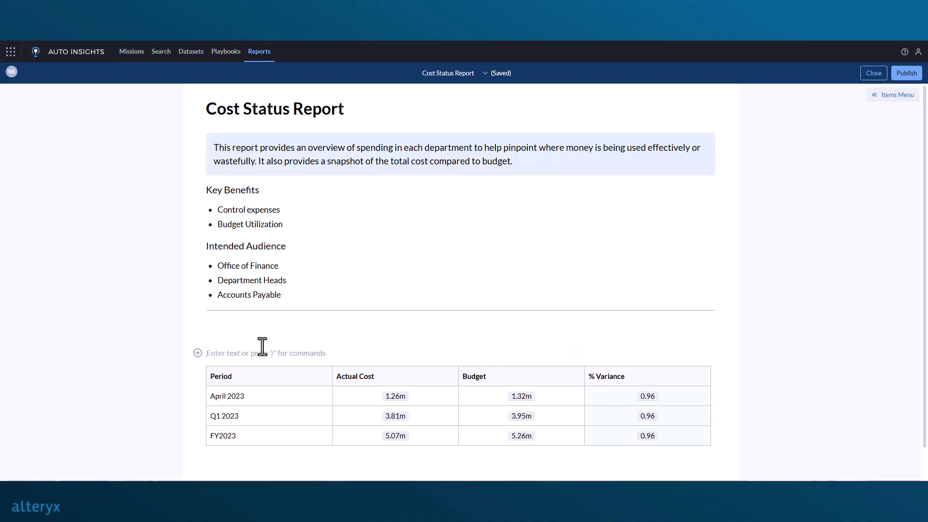
type("/")
key("Down")
key("Down")
key("Return")
type("KPI Tracking")
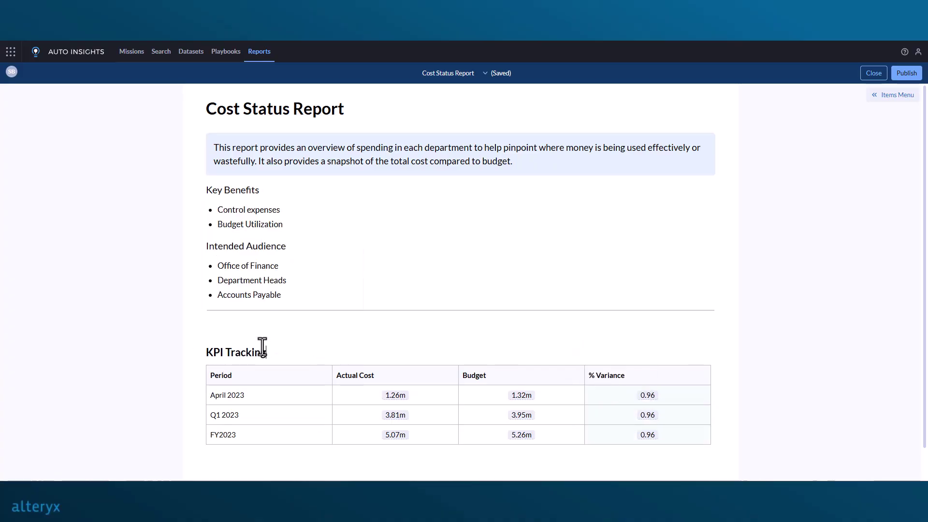
type(": Total Cost vs Budget")
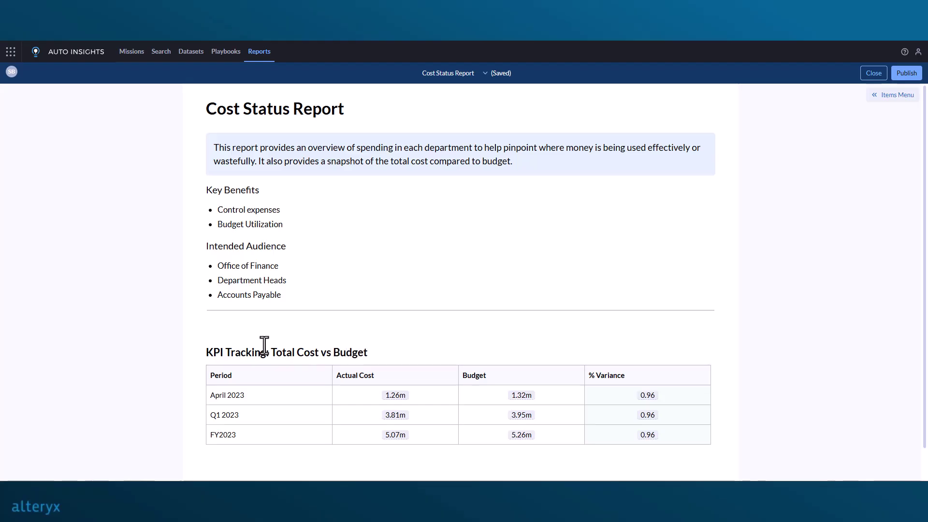
left_click(252, 320)
key("Delete")
Insert an insight card for the Transaction Cost measure below the KPI table
left_click(216, 443)
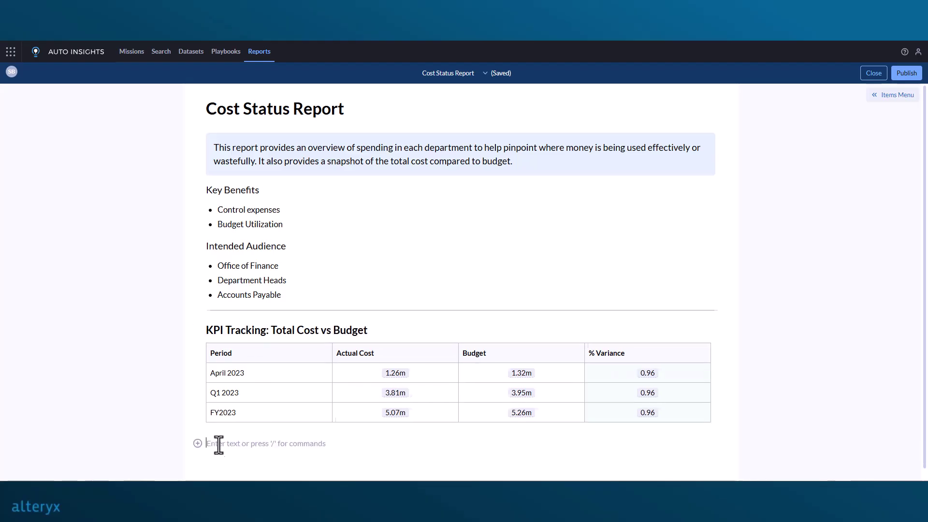
key("Return")
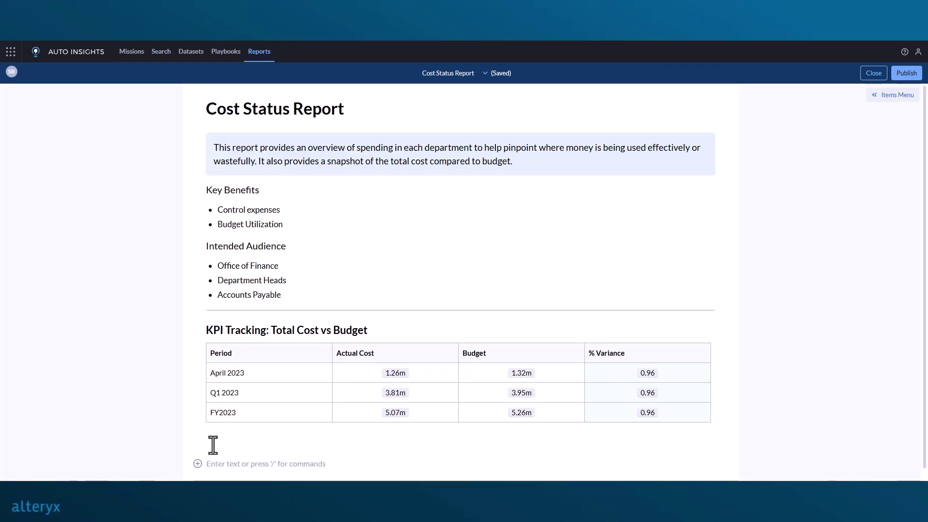
type("/ins")
key("Down")
key("Return")
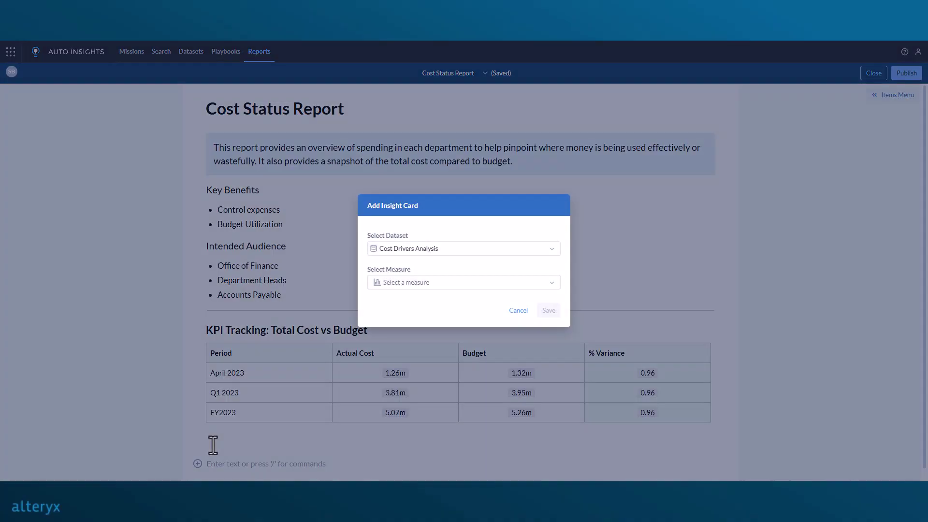
left_click(449, 282)
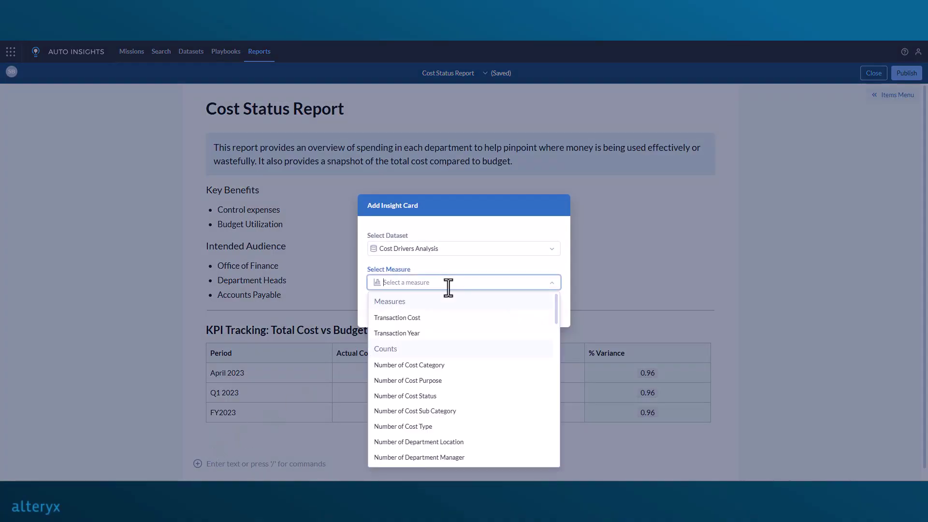
left_click(433, 318)
left_click(549, 312)
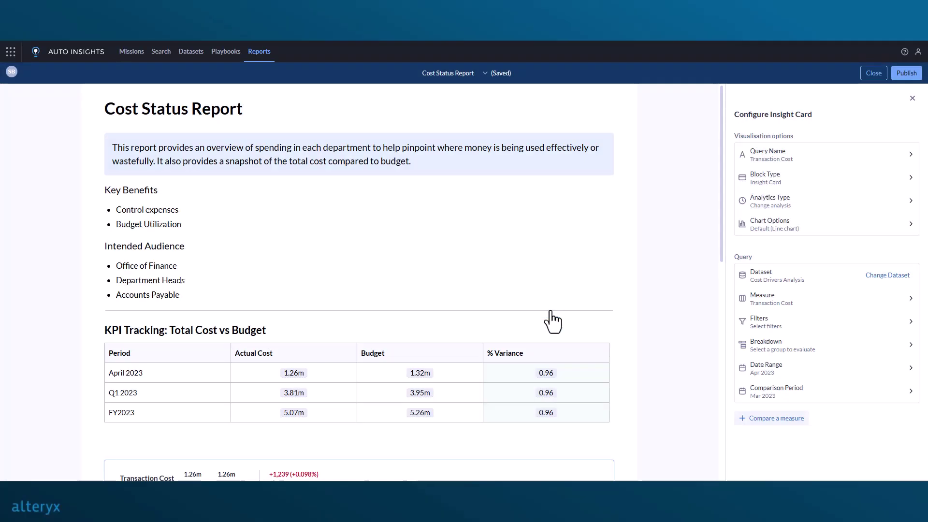
scroll(551, 314, "down", 3)
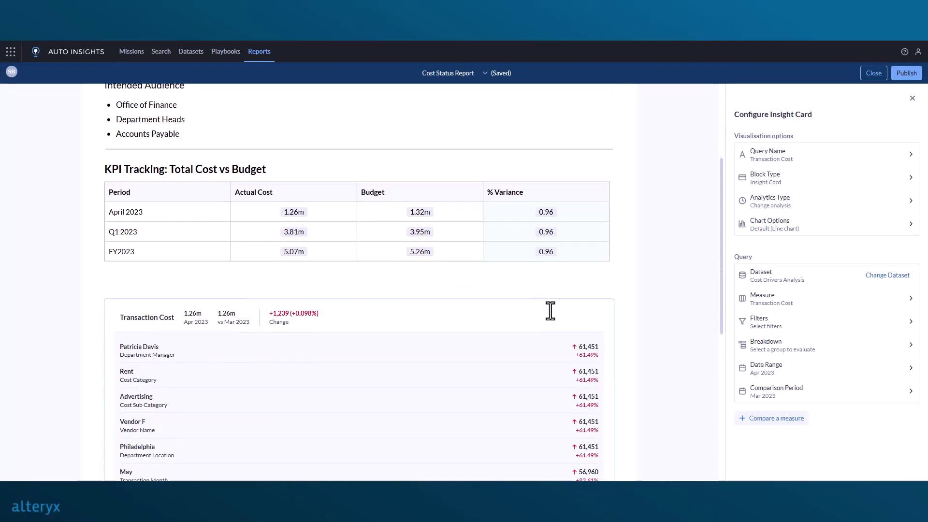
scroll(550, 310, "down", 3)
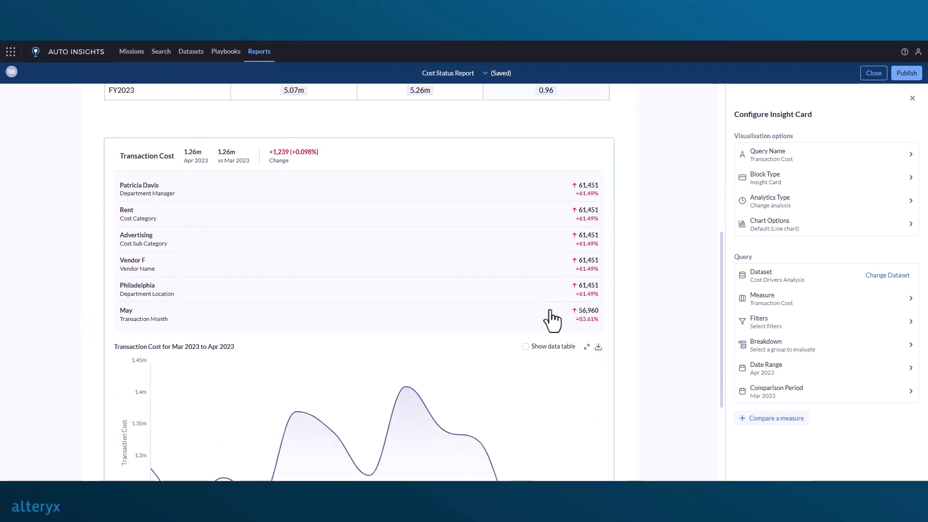
scroll(551, 317, "down", 3)
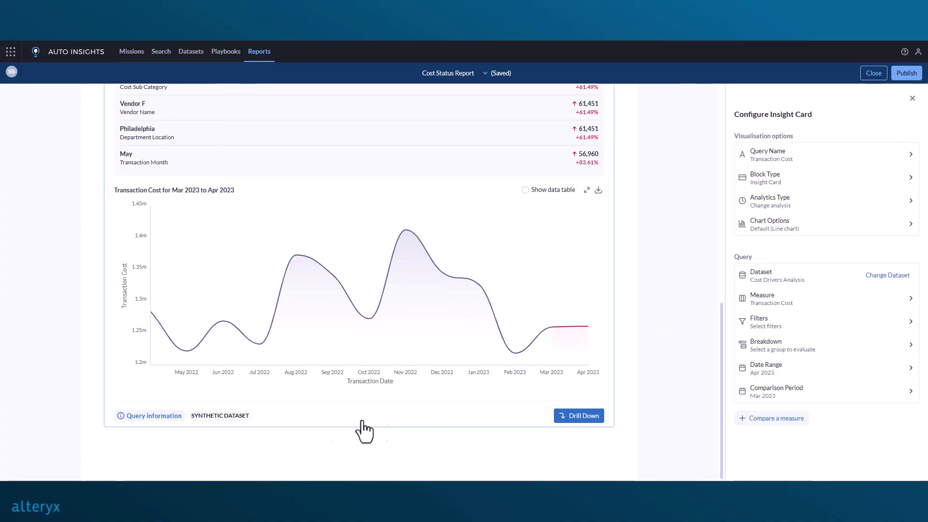
Paste a copy of the Transaction Cost card below and turn it into a line chart
left_click(193, 449)
key("Return")
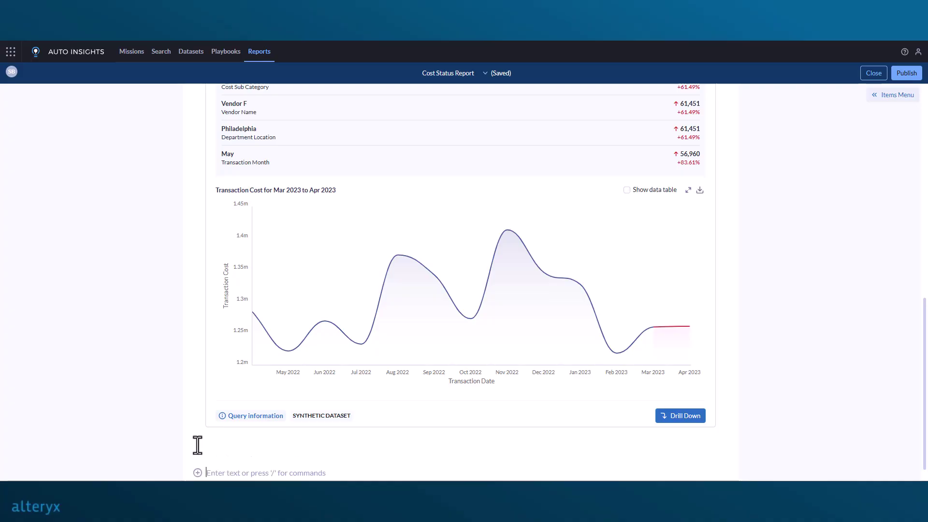
key("ctrl+v")
scroll(197, 445, "down", 5)
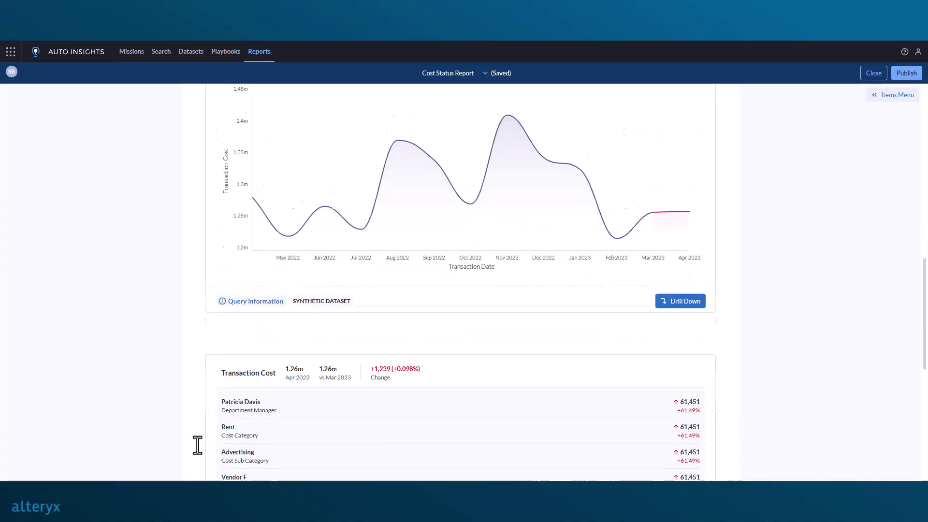
left_click(489, 256)
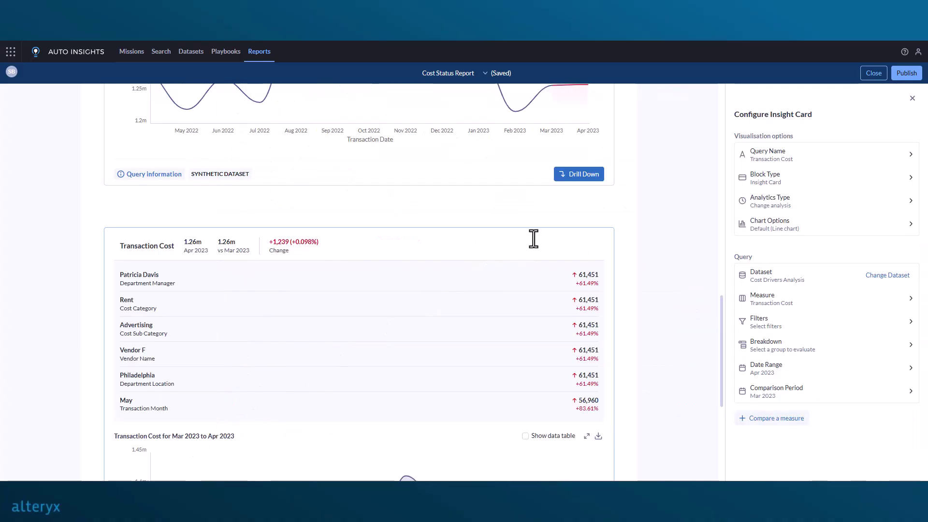
left_click(783, 183)
left_click(759, 179)
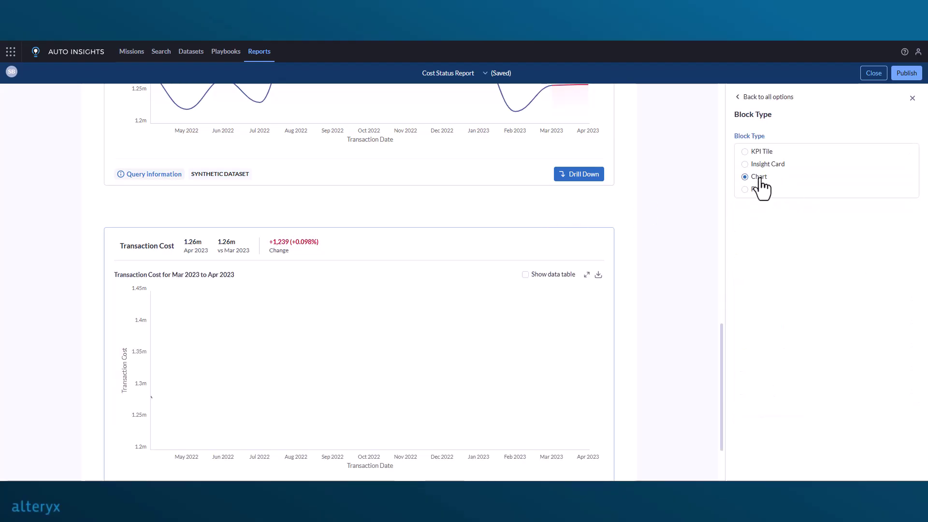
left_click(766, 97)
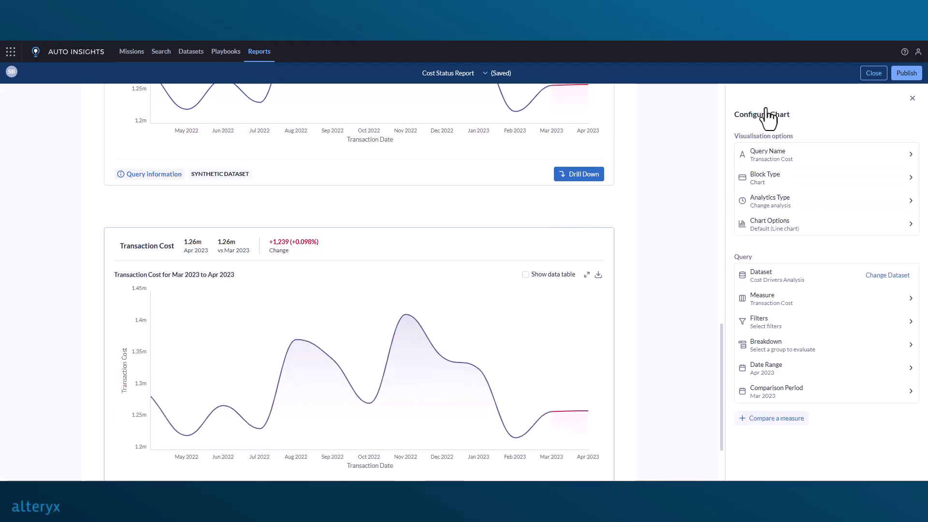
Filter the copied chart to Rent costs and break it down by Cost Status
left_click(769, 323)
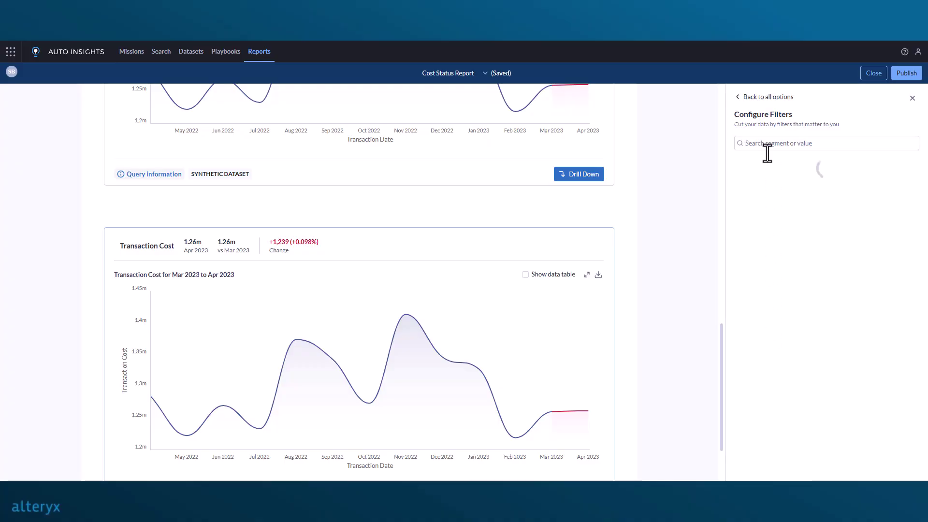
left_click(766, 183)
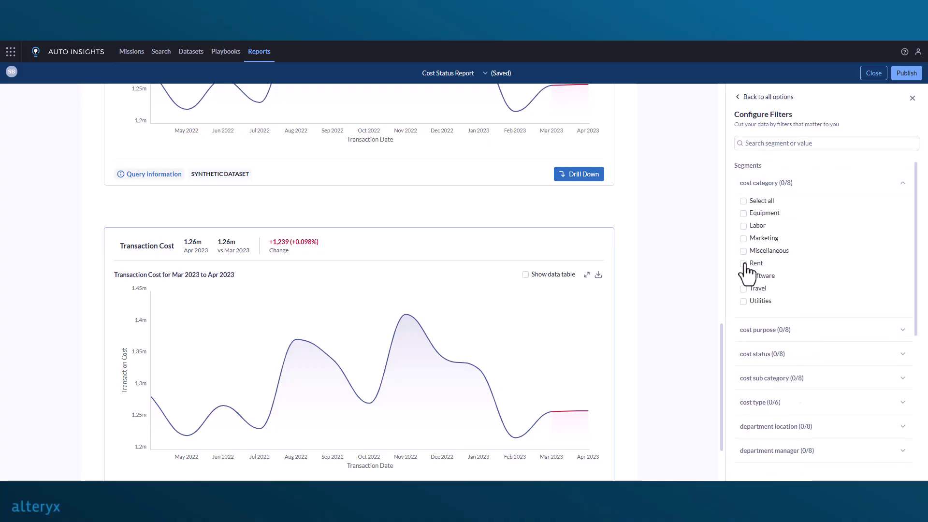
left_click(743, 262)
left_click(739, 98)
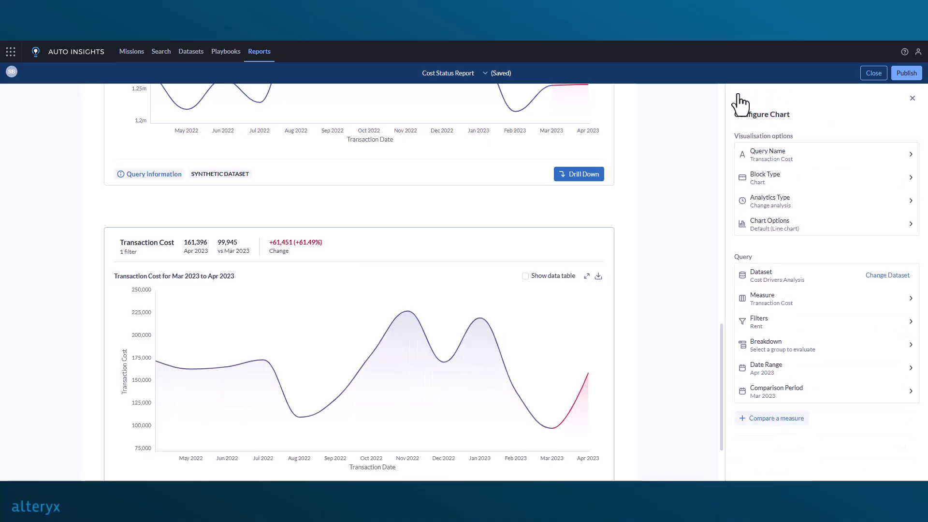
left_click(746, 346)
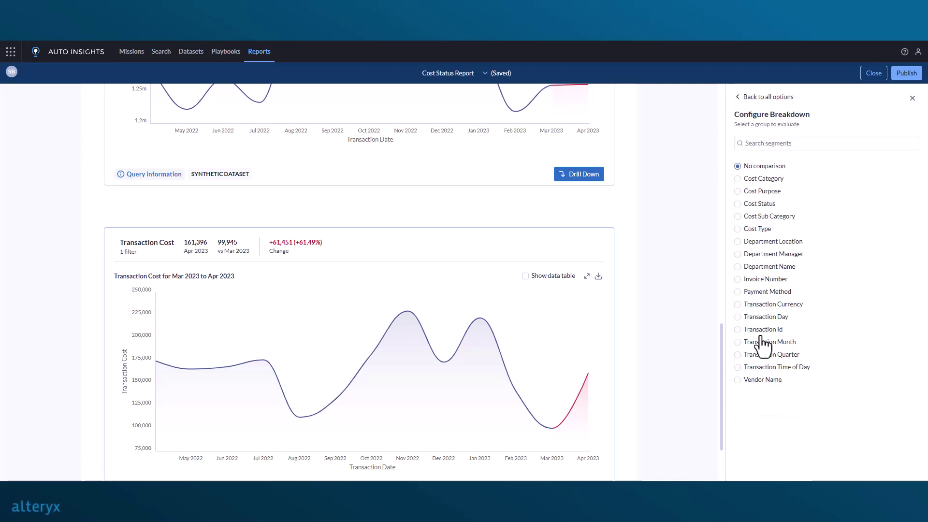
left_click(751, 207)
left_click(739, 97)
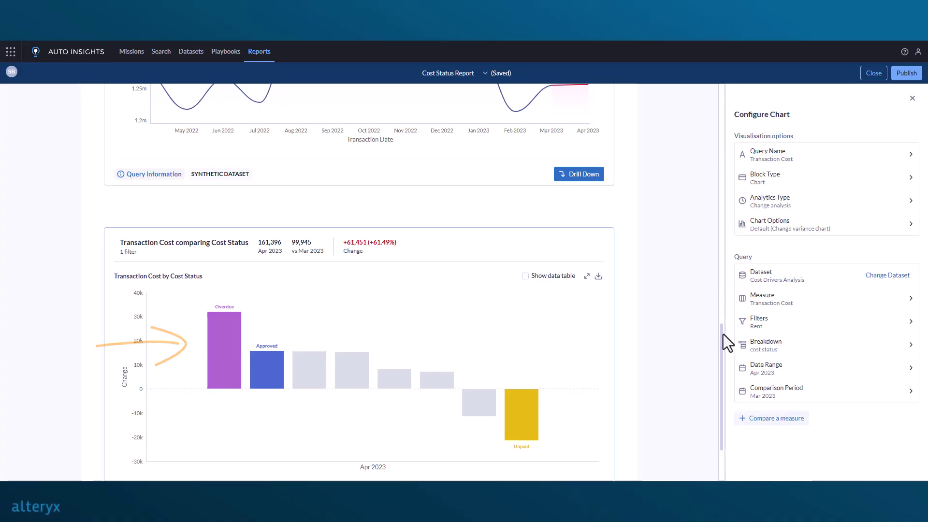
left_click_drag(723, 334, 720, 358)
mouse_move(225, 303)
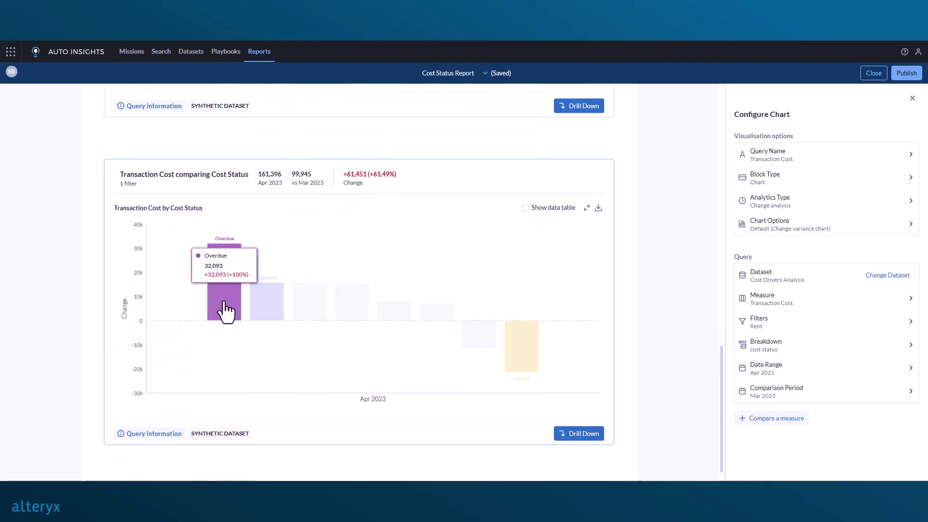
left_click(149, 363)
Insert a table below the chart, built from the Cost Drivers Analysis dataset
scroll(410, 415, "down", 1)
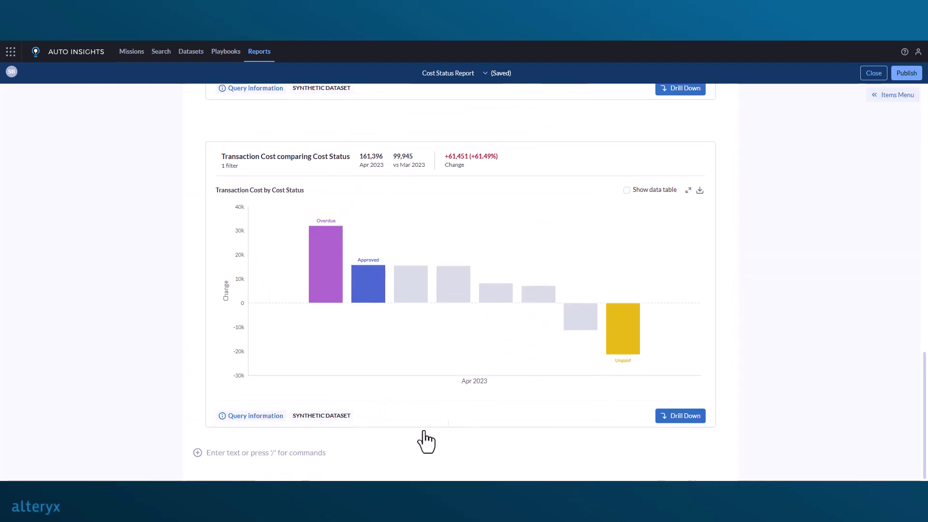
left_click(254, 452)
type("/table")
key("Return")
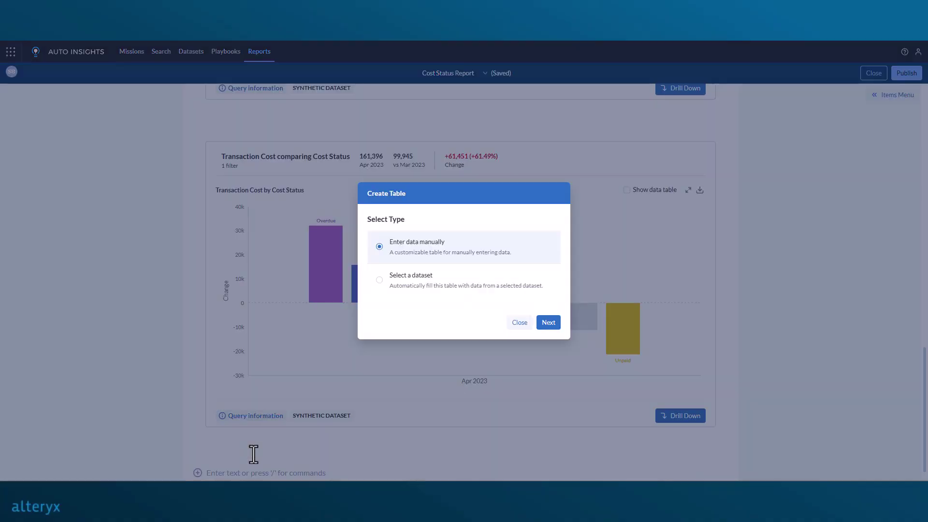
left_click(380, 280)
left_click(549, 323)
left_click(534, 250)
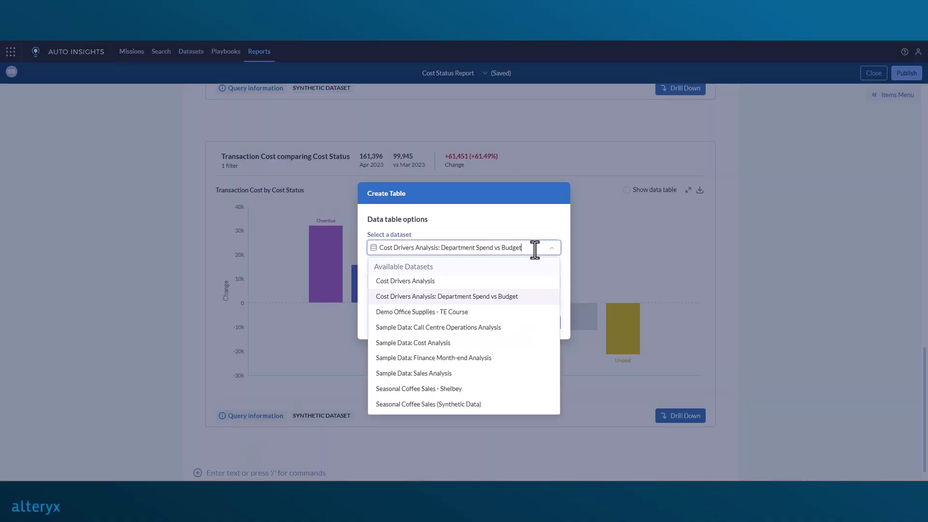
left_click(523, 281)
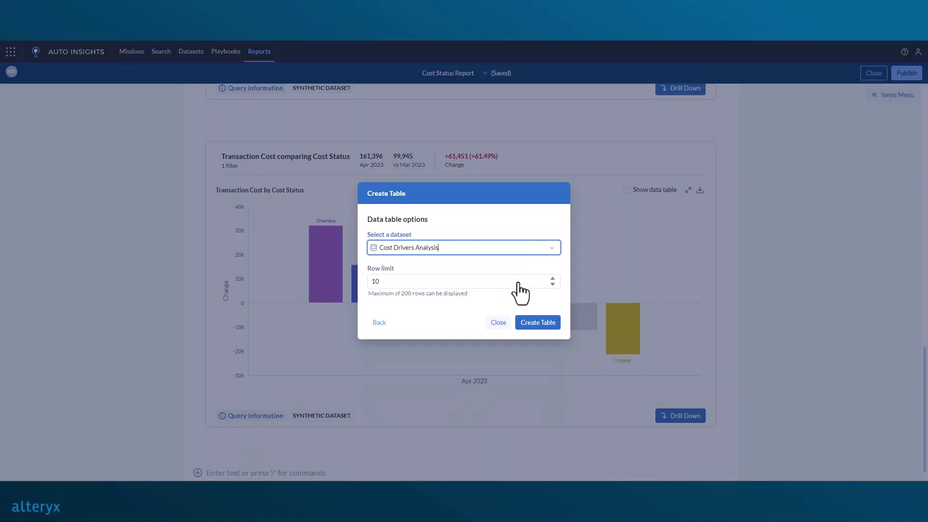
left_click(532, 324)
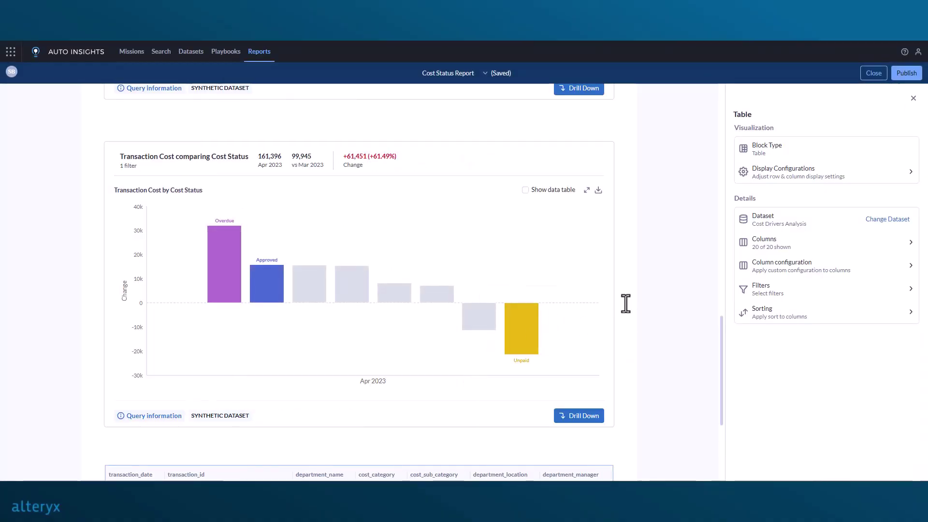
Filter the table to overdue Rent transactions, hide transaction_id, and size columns to fit width
left_click(761, 293)
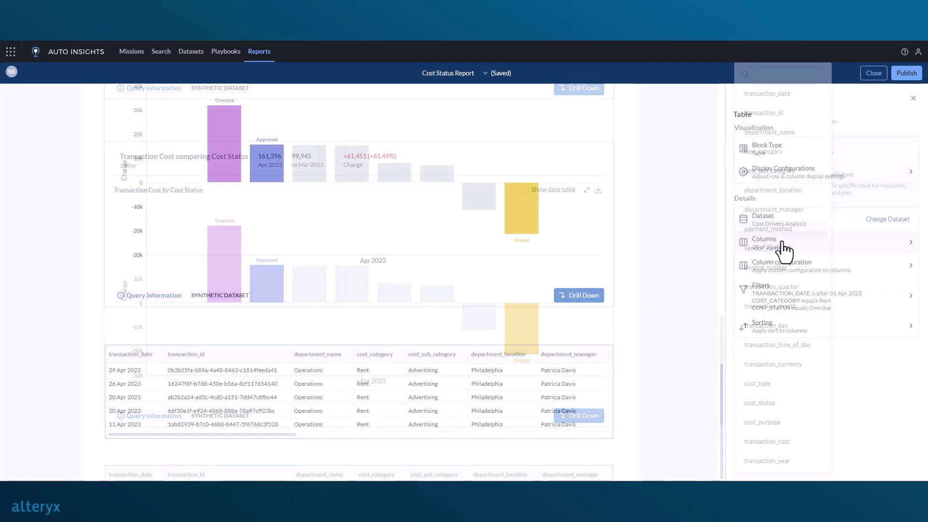
left_click(761, 244)
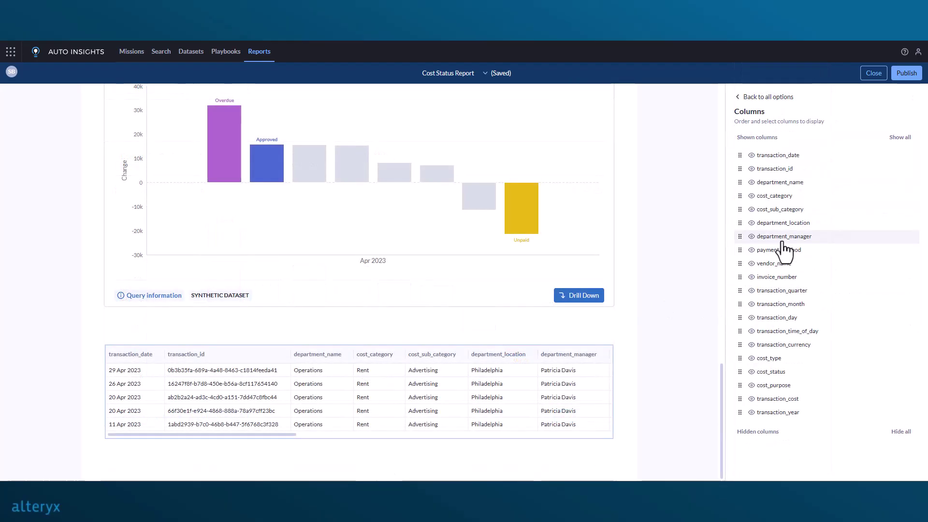
left_click(751, 169)
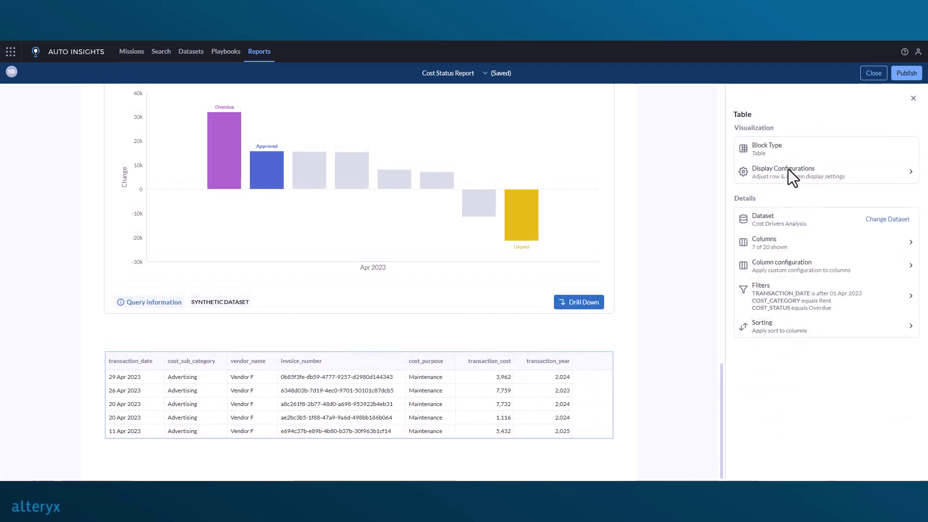
left_click(789, 170)
left_click(794, 187)
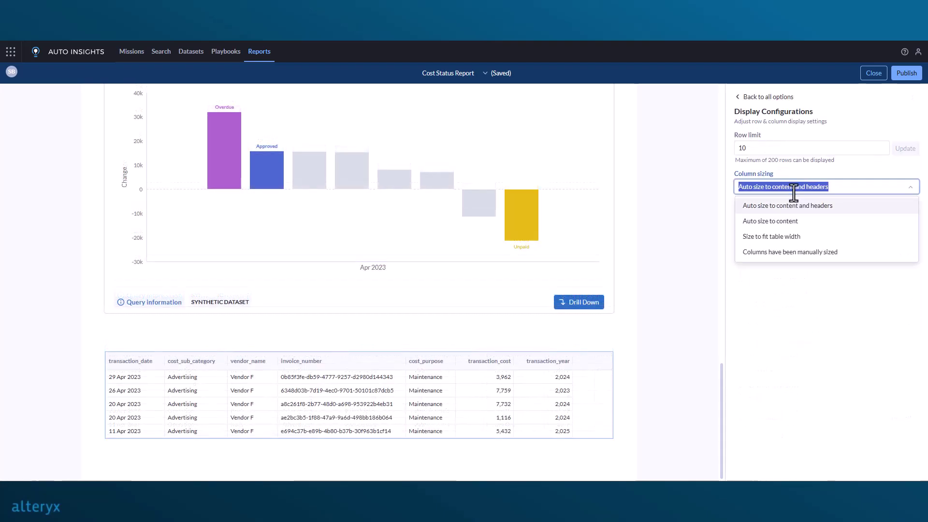
left_click(793, 236)
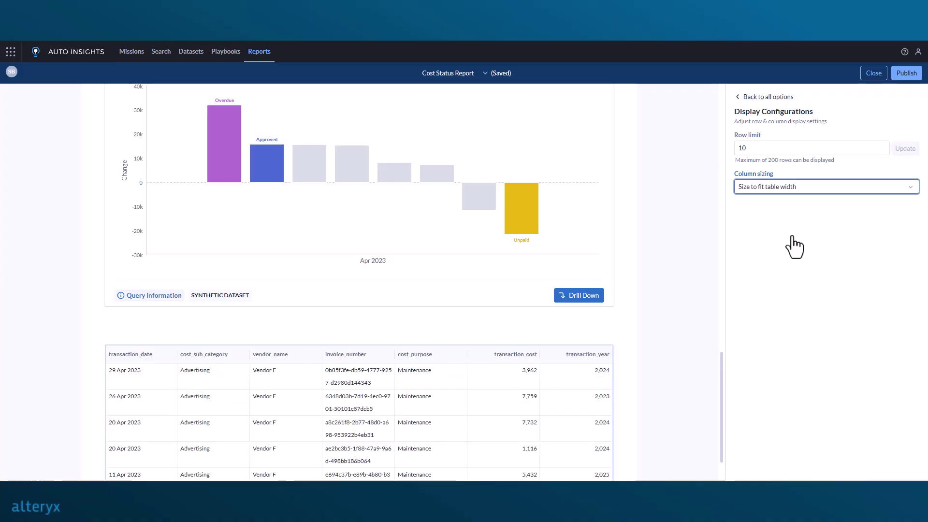
left_click(744, 98)
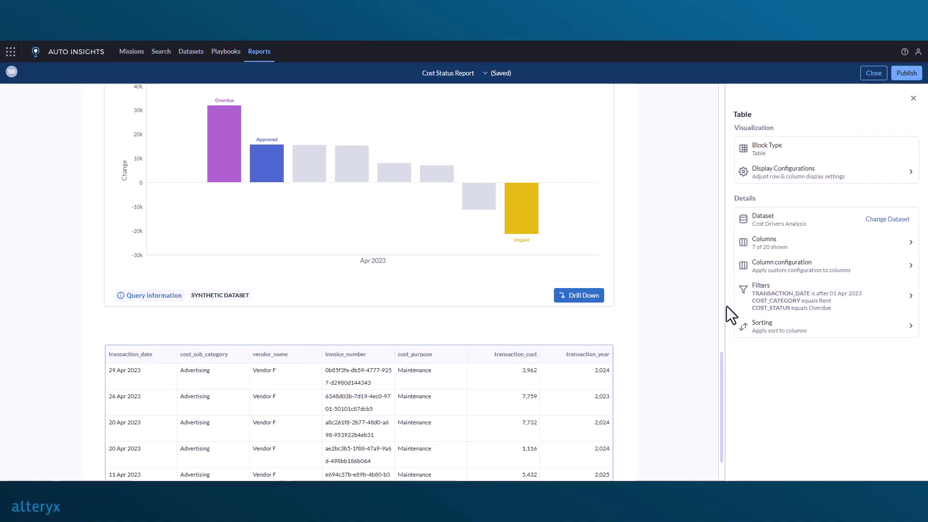
left_click_drag(721, 360, 723, 380)
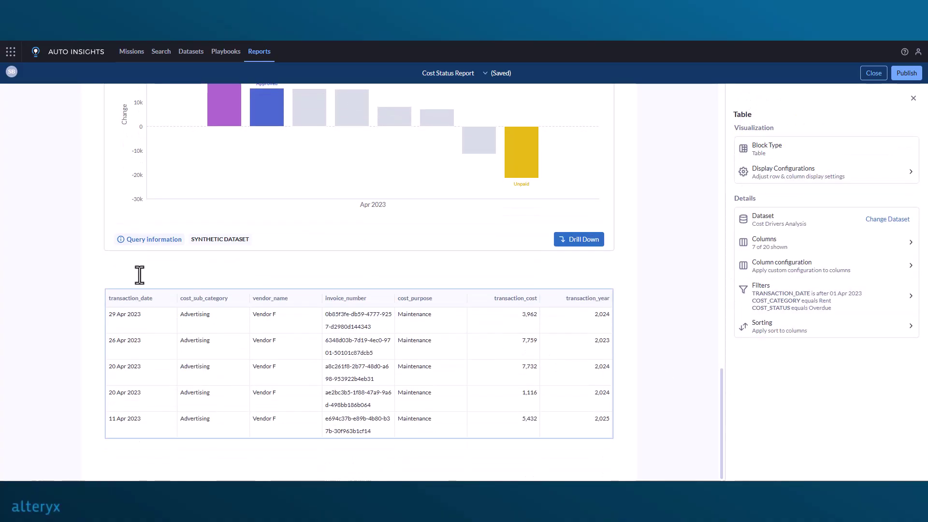
Add a 'Monthly Cost Review' heading and a paragraph starting 'There was a slight' blaming overdue rent
scroll(139, 275, "up", 10)
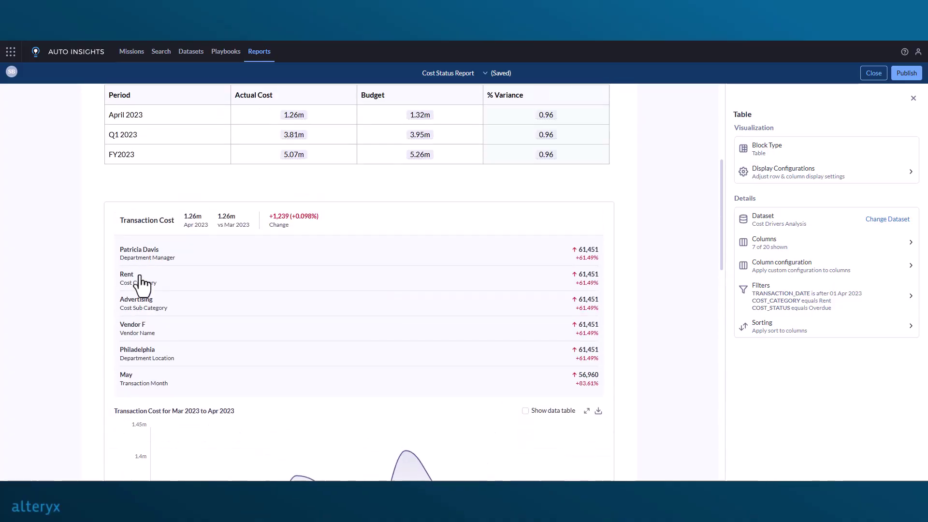
scroll(140, 277, "up", 4)
left_click(142, 349)
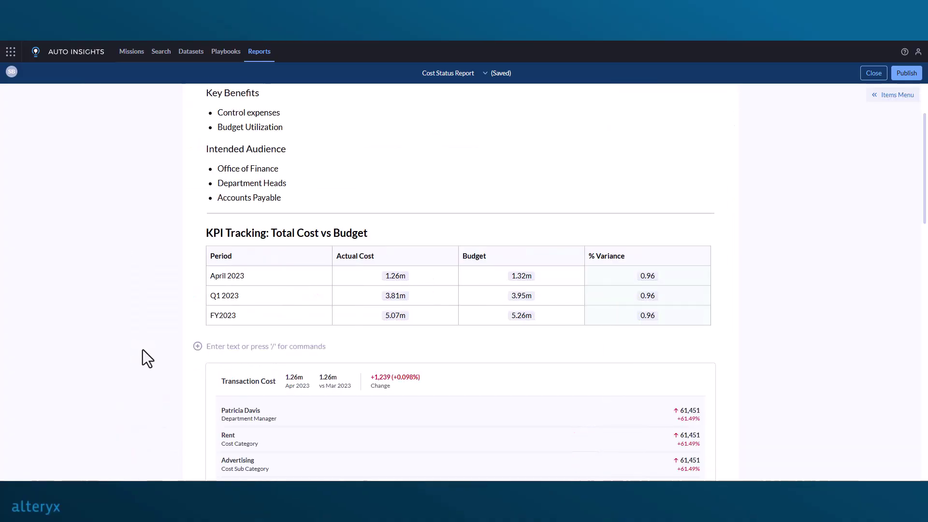
type("Monthly Cost Review")
key("Return")
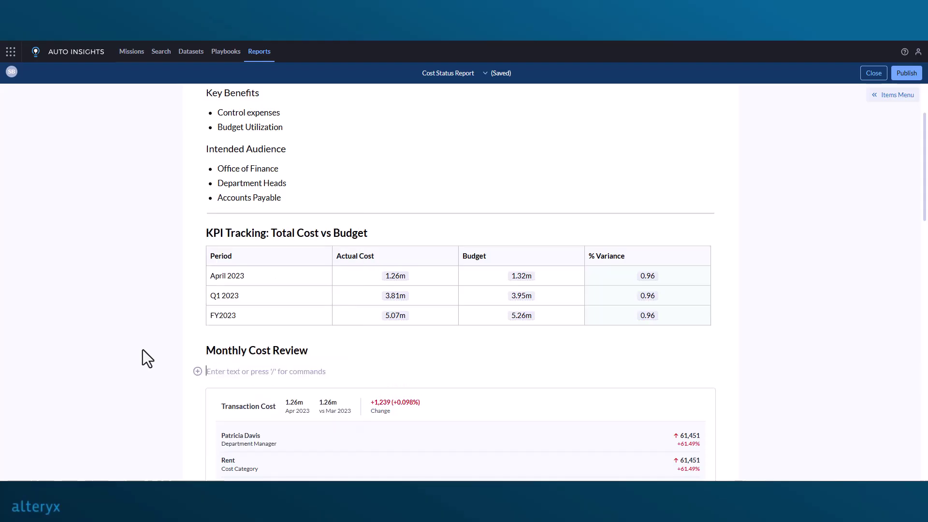
type("There was a slight")
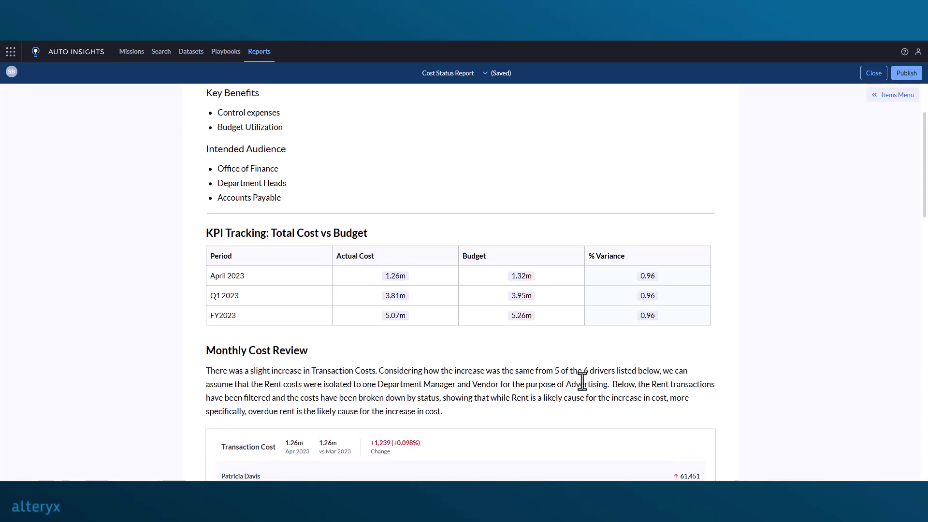
scroll(583, 381, "down", 2)
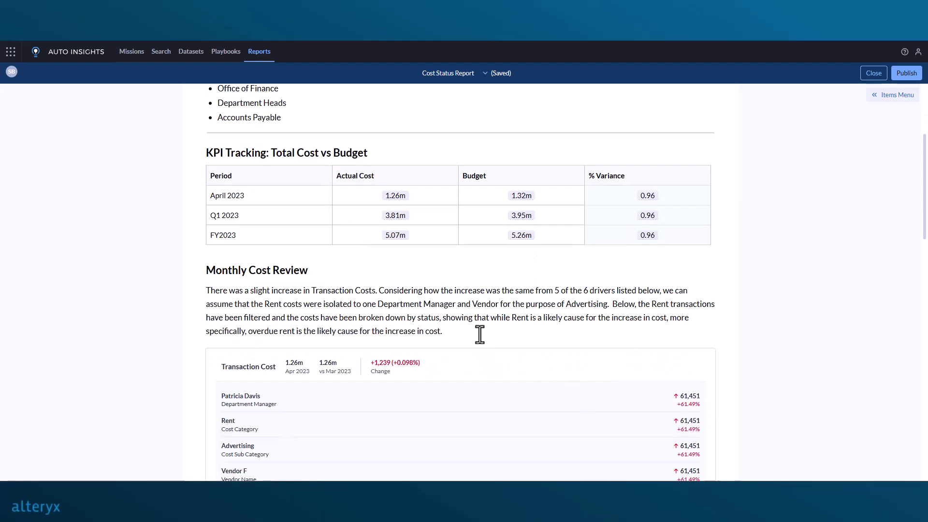
left_click_drag(480, 334, 201, 296)
Rephrase the commentary with AI Assist using 'Make it concise' and replace the original text
left_click(398, 279)
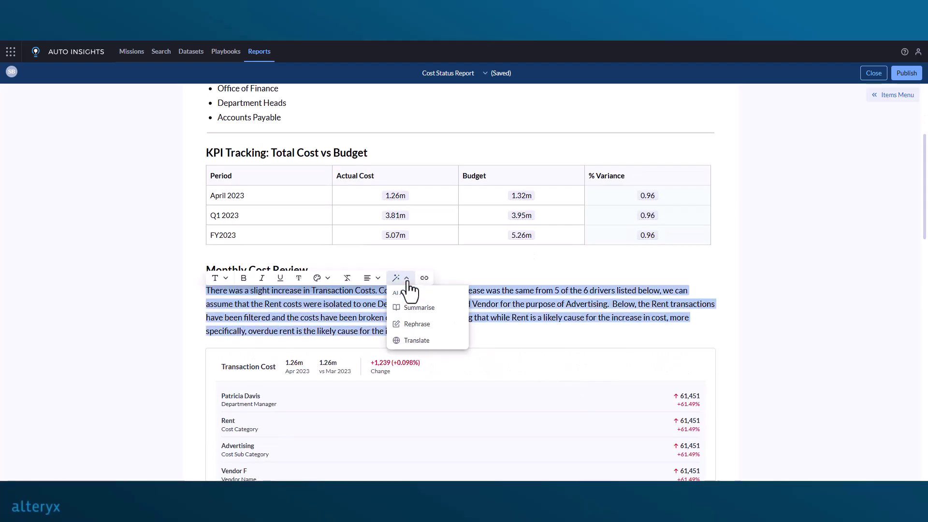
left_click(413, 327)
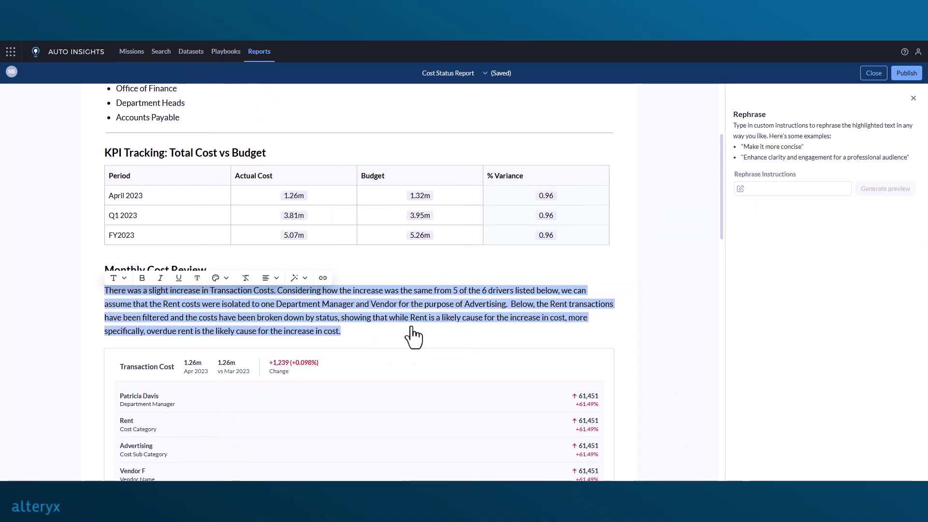
left_click(766, 189)
type("Make it")
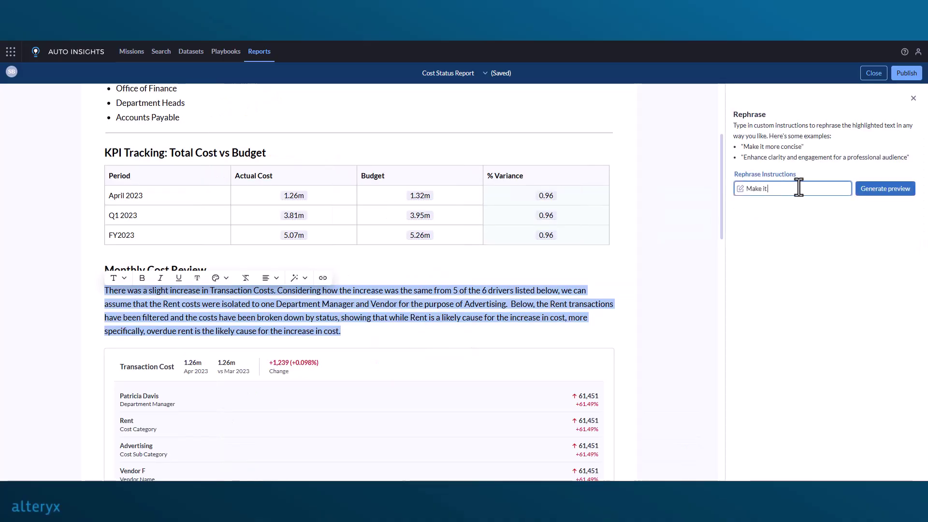
type(" concise")
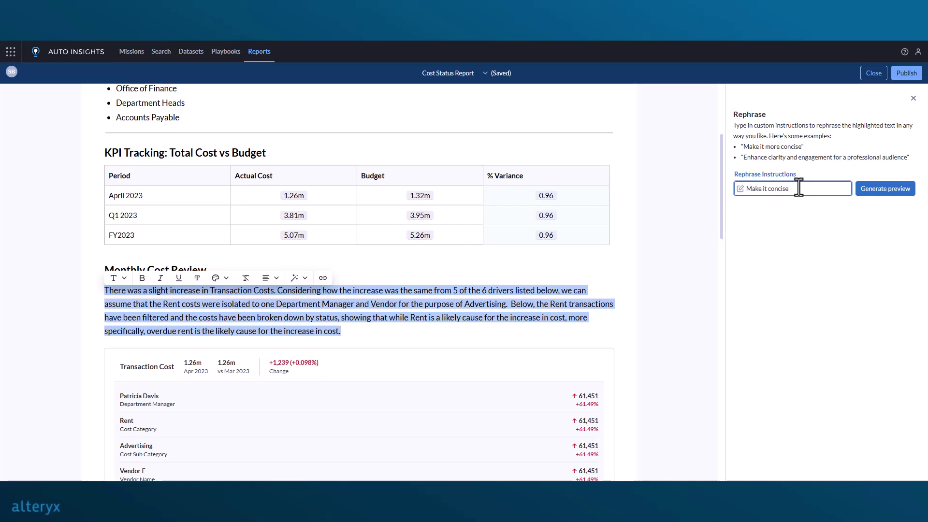
left_click(878, 192)
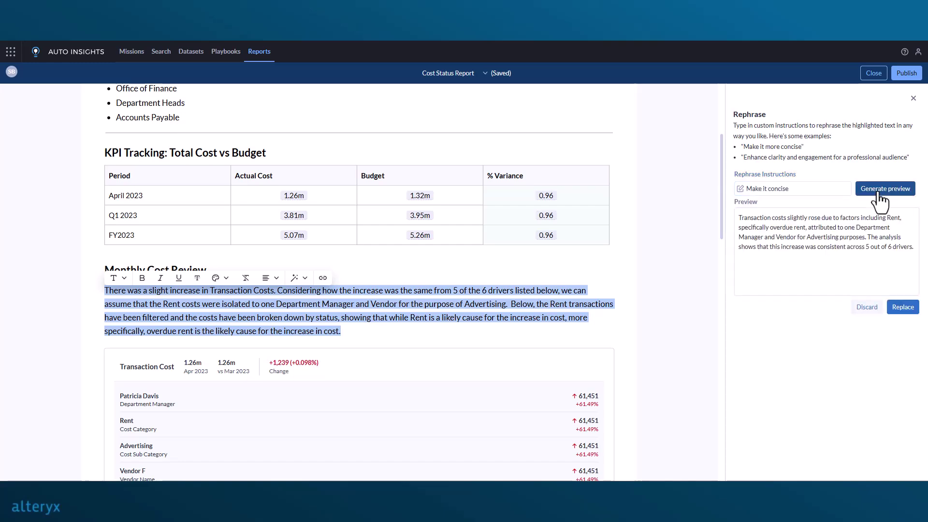
left_click(902, 306)
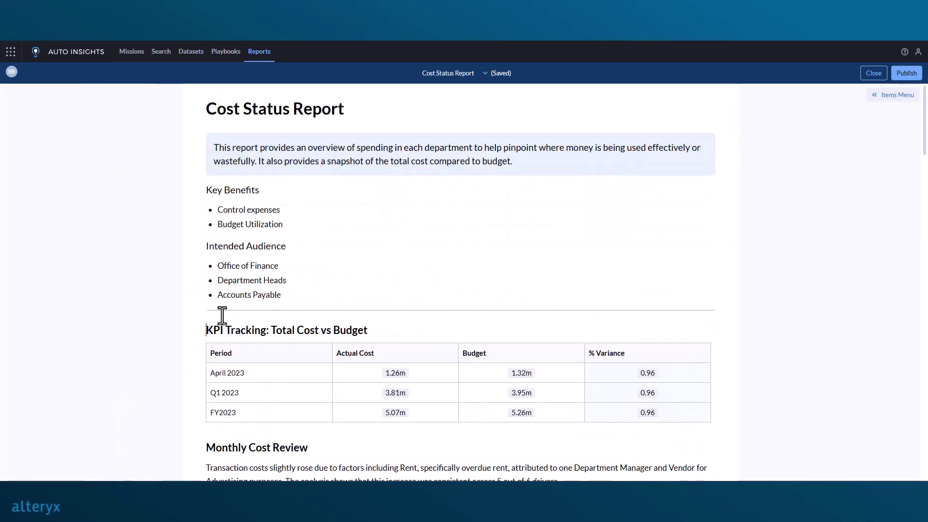
Add an 'Executive Summary' heading and insert an AI-generated executive summary beneath it
left_click(221, 315)
type("/")
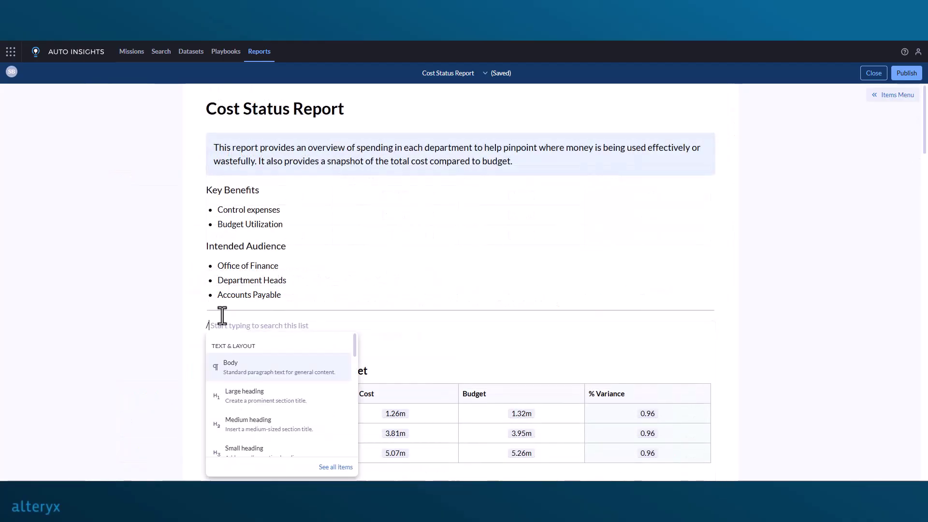
key("Down")
key("Down")
key("Return")
type("Executive Summary")
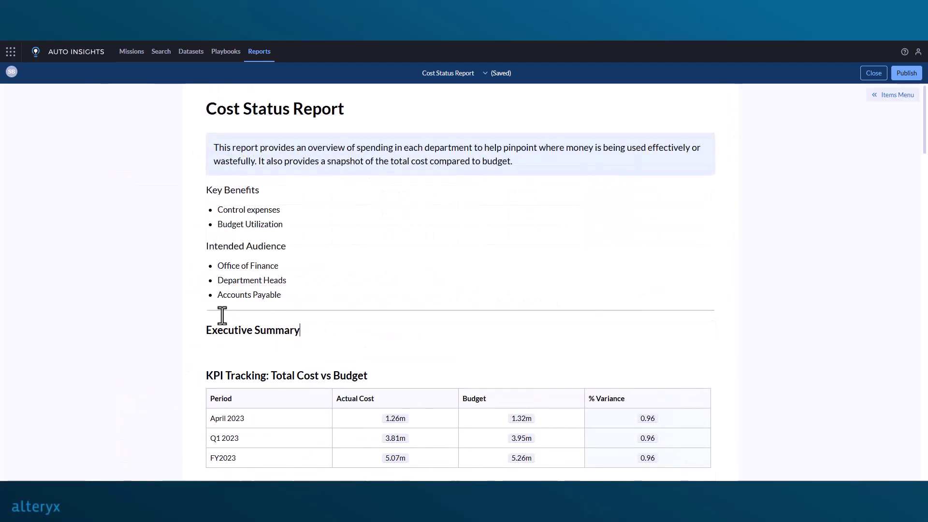
key("Return")
type("/ex")
key("Down")
key("Return")
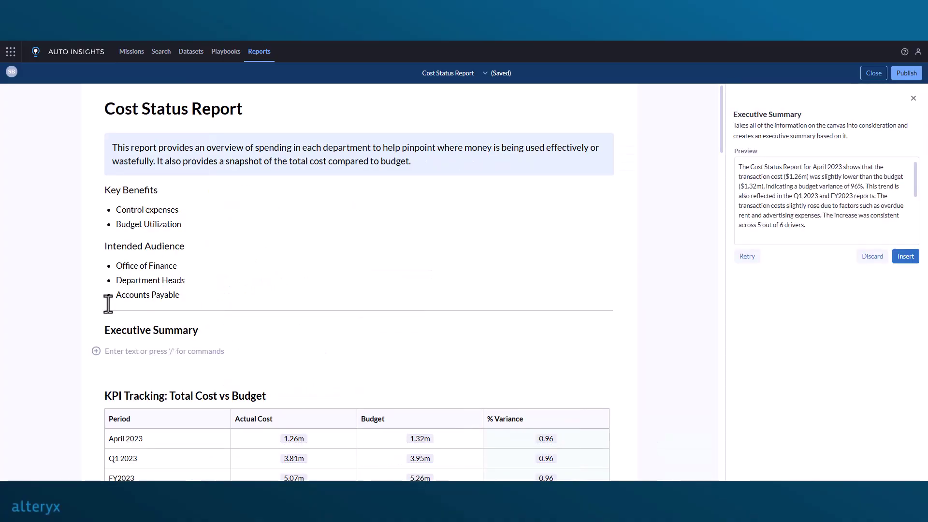
left_click(905, 256)
Add a divider below the summary and remove the extra empty line above the KPI heading
left_click(234, 385)
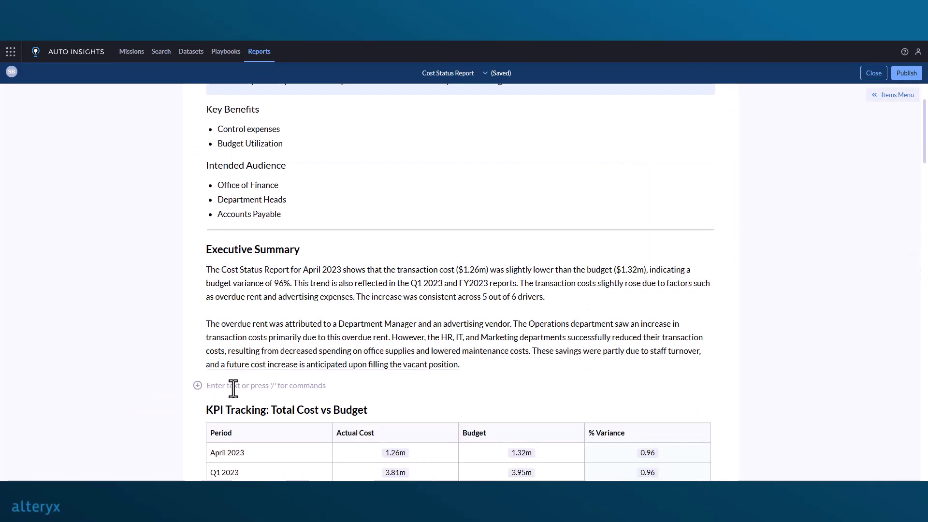
type("/div")
key("Return")
key("Delete")
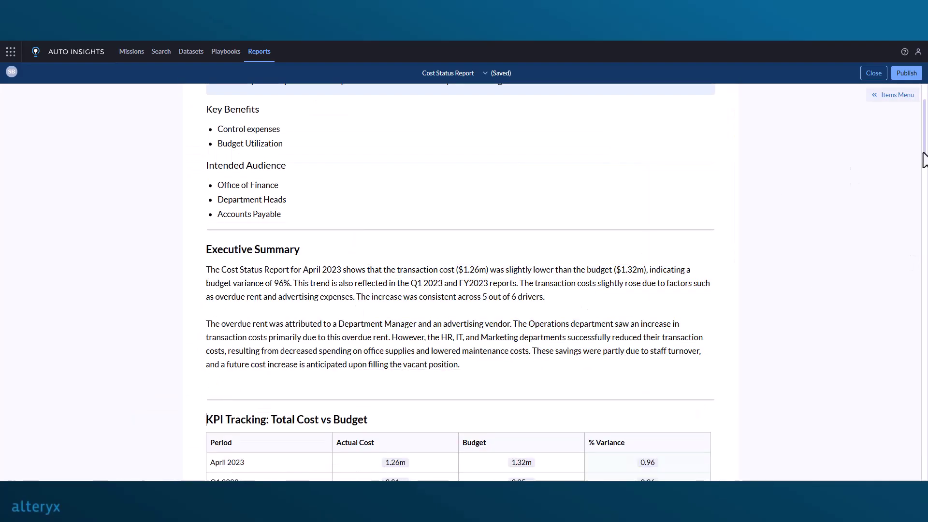
scroll(923, 159, "up", 2)
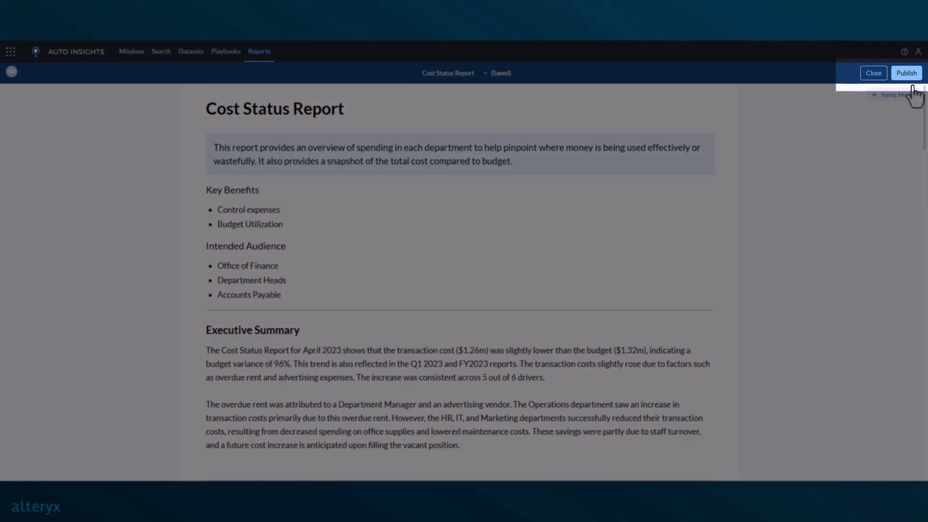
Publish the report and share it with the first colleague as Editor
left_click(907, 73)
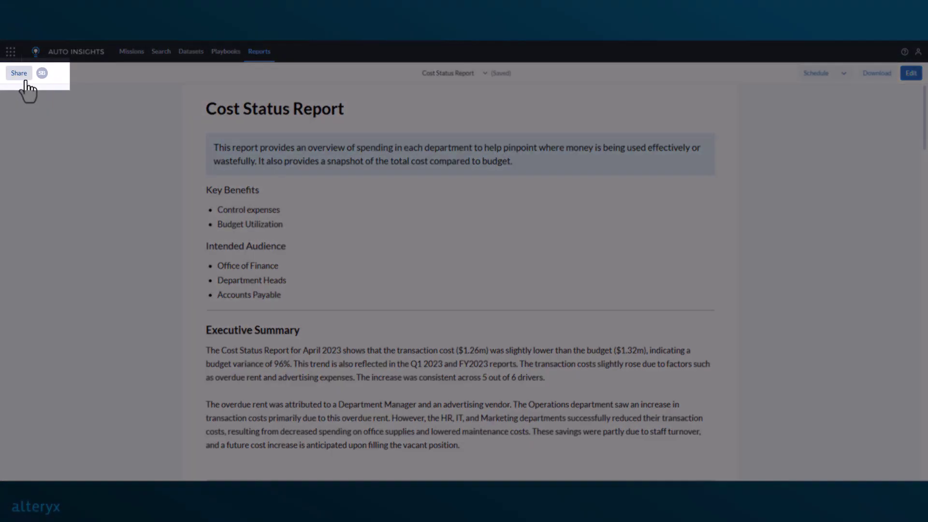
left_click(24, 82)
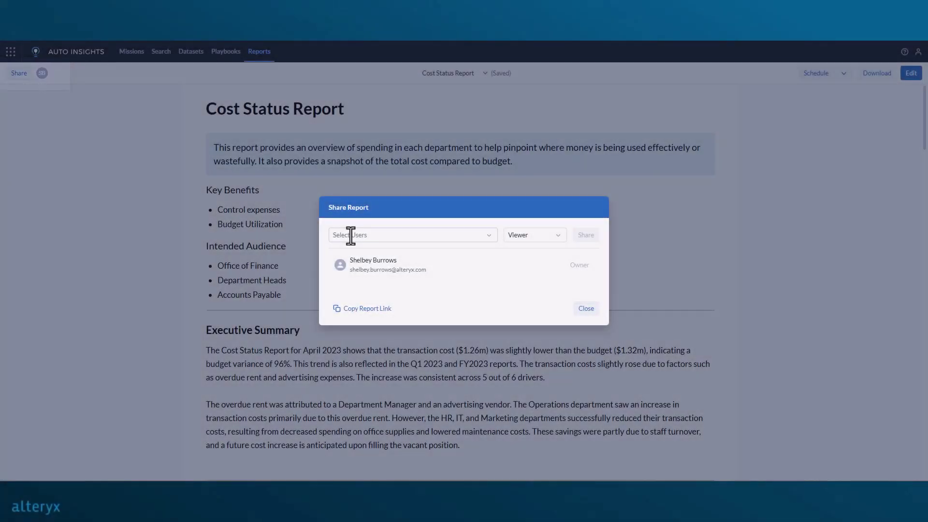
left_click(350, 235)
type("cal")
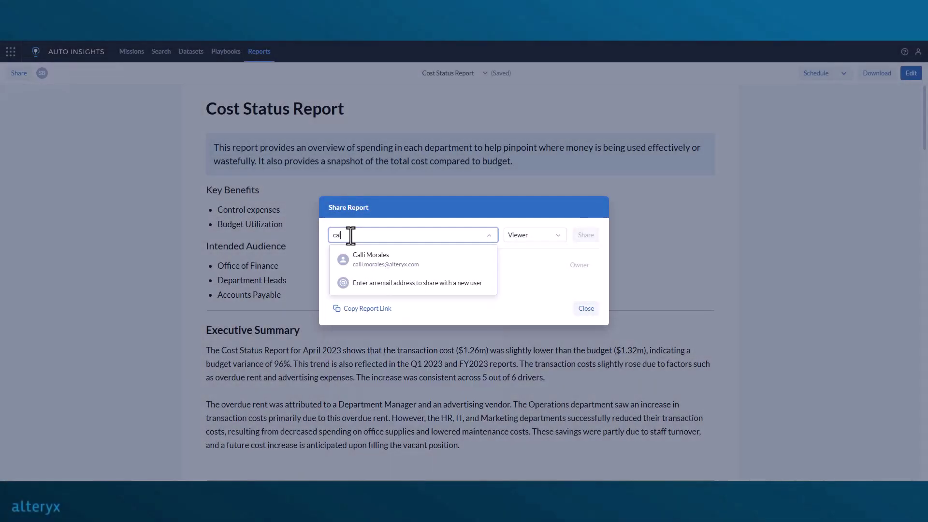
left_click(365, 257)
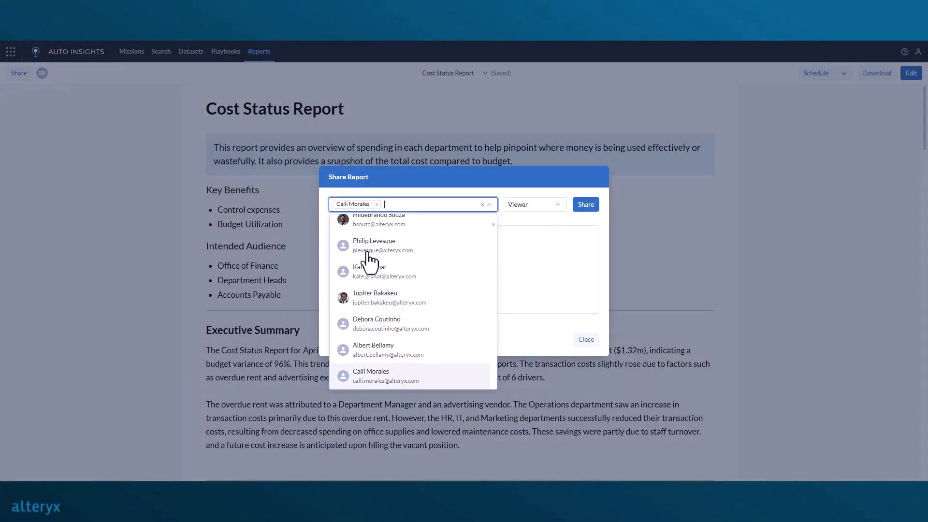
left_click(560, 205)
left_click(550, 238)
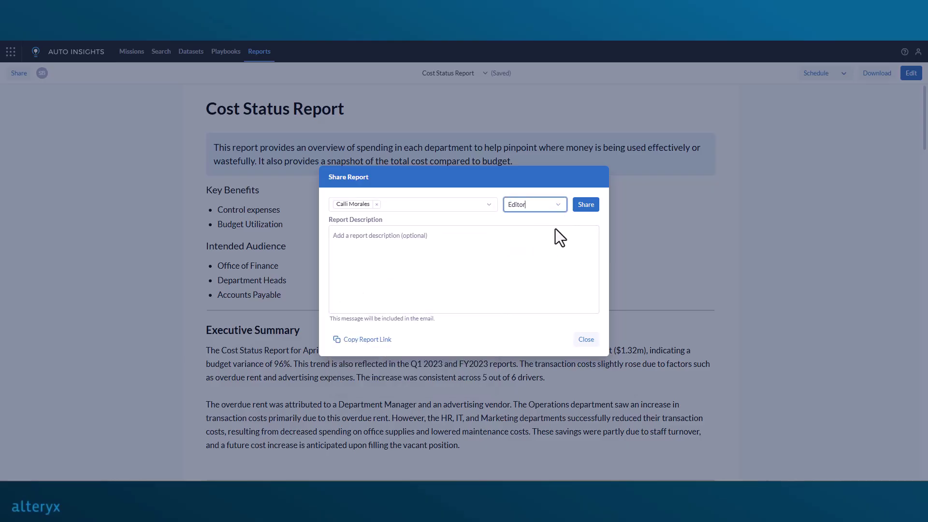
left_click(584, 206)
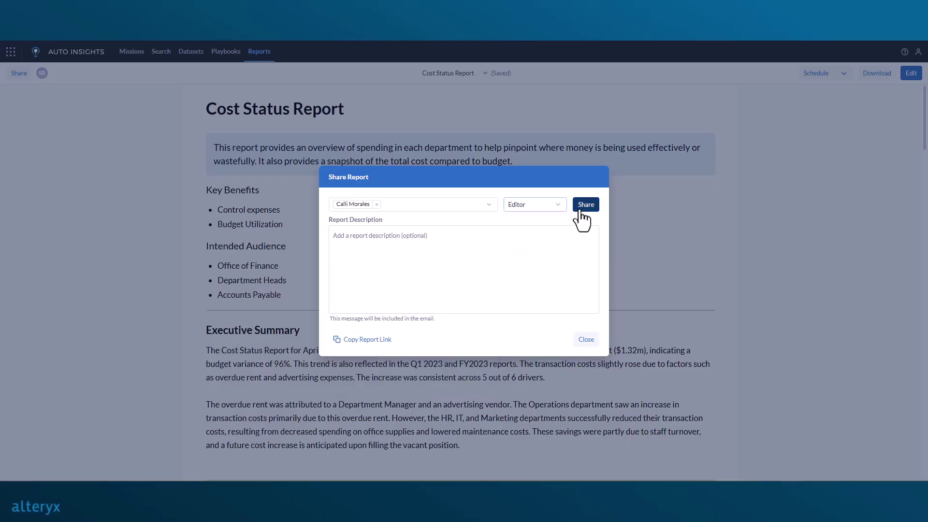
Share it with a second colleague as Viewer and request dataset access for all users
left_click(404, 206)
type("raf")
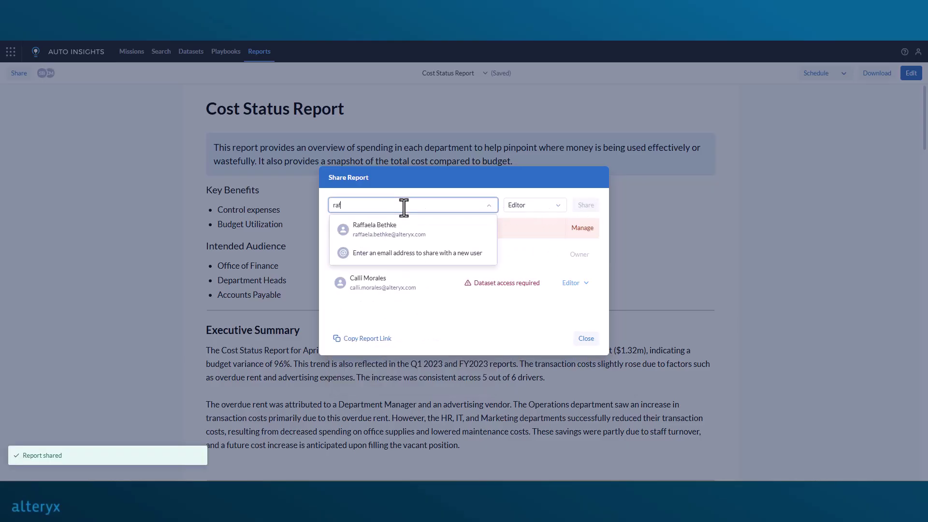
left_click(408, 231)
left_click(551, 205)
left_click(539, 221)
left_click(584, 205)
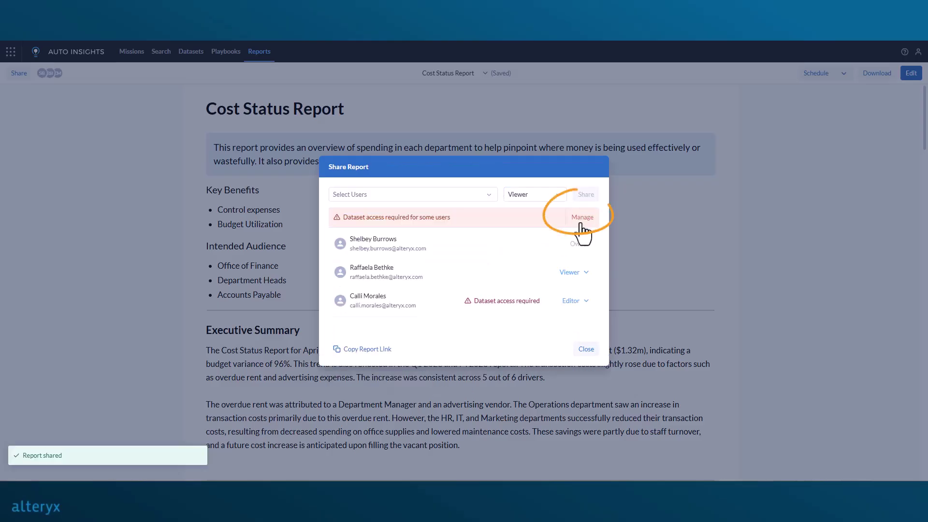
left_click(582, 219)
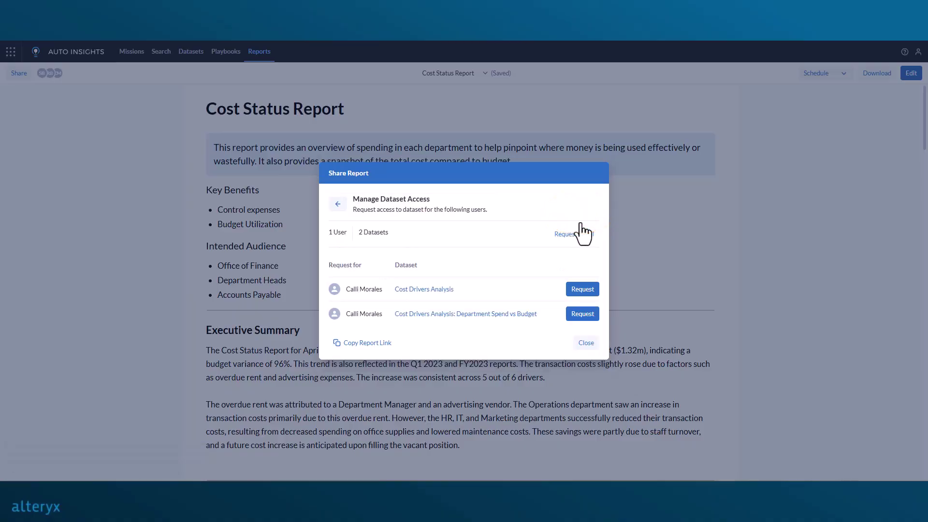
left_click(580, 236)
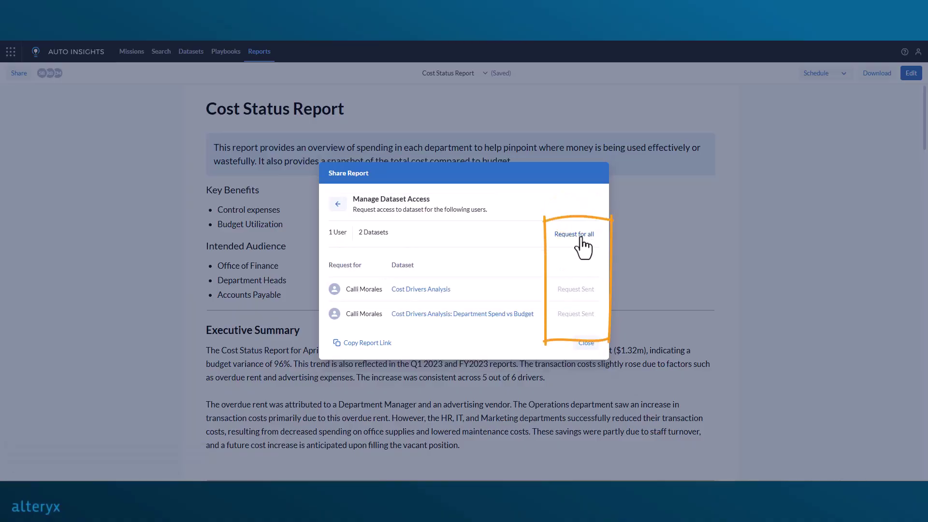
left_click(589, 348)
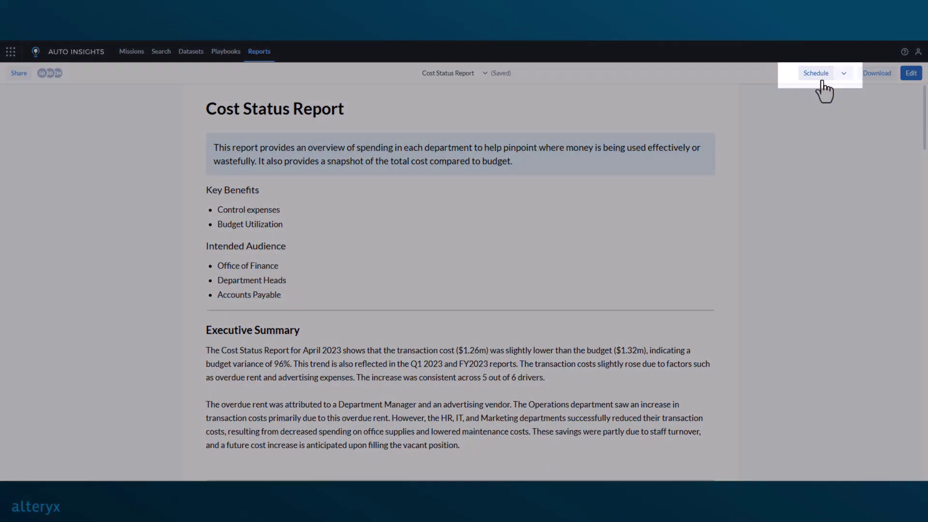
Create a new report schedule named 'Monthly Report'
left_click(822, 81)
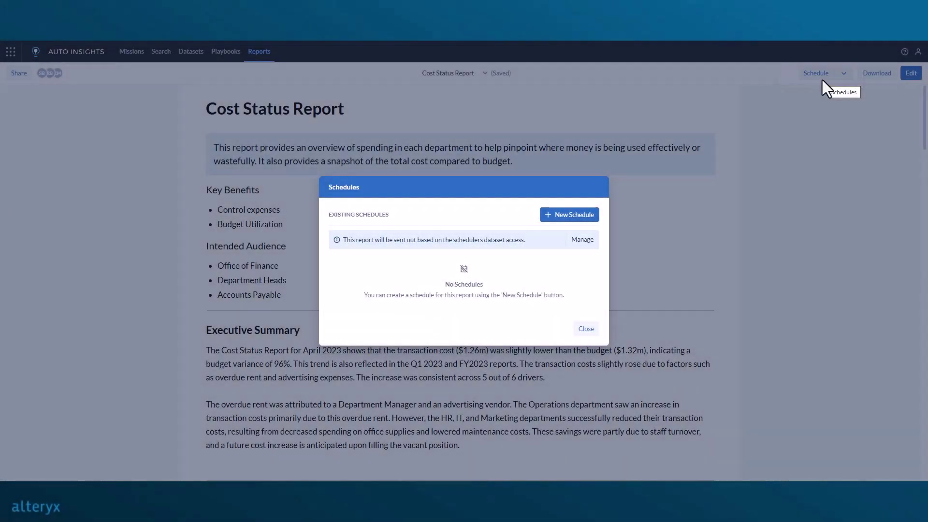
left_click(573, 216)
triple_click(386, 248)
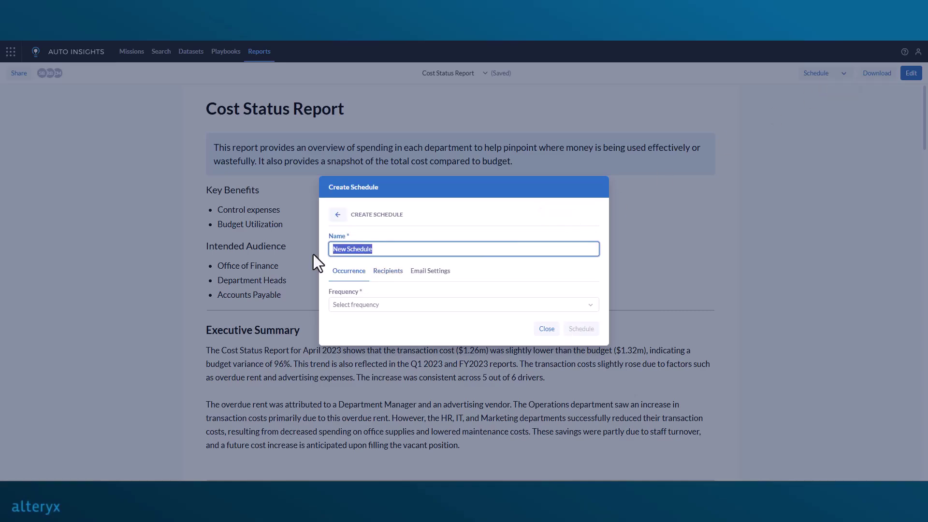
type("Monthly Report")
Set the schedule to run monthly on the 5th at 08:00 AM and save it
left_click(355, 304)
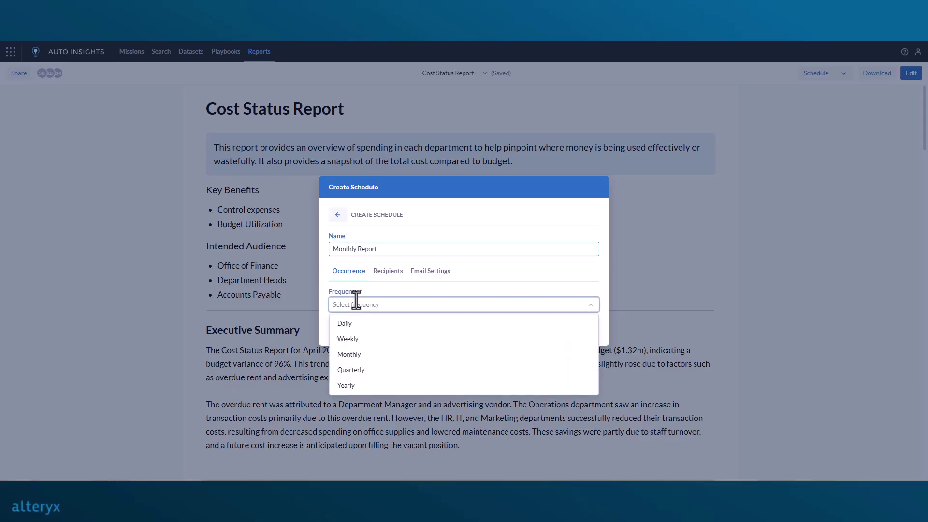
left_click(363, 354)
left_click(395, 303)
left_click(348, 189)
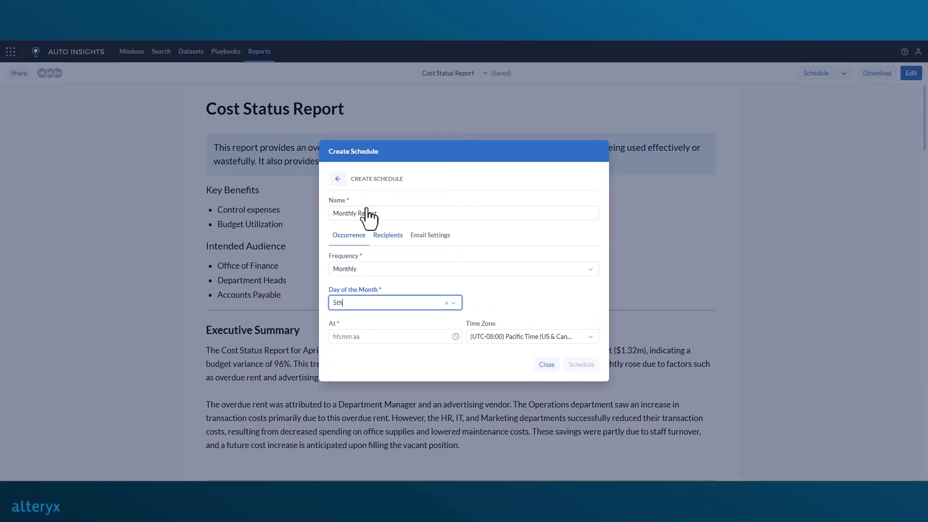
left_click(390, 336)
left_click(456, 336)
scroll(343, 431, "down", 2)
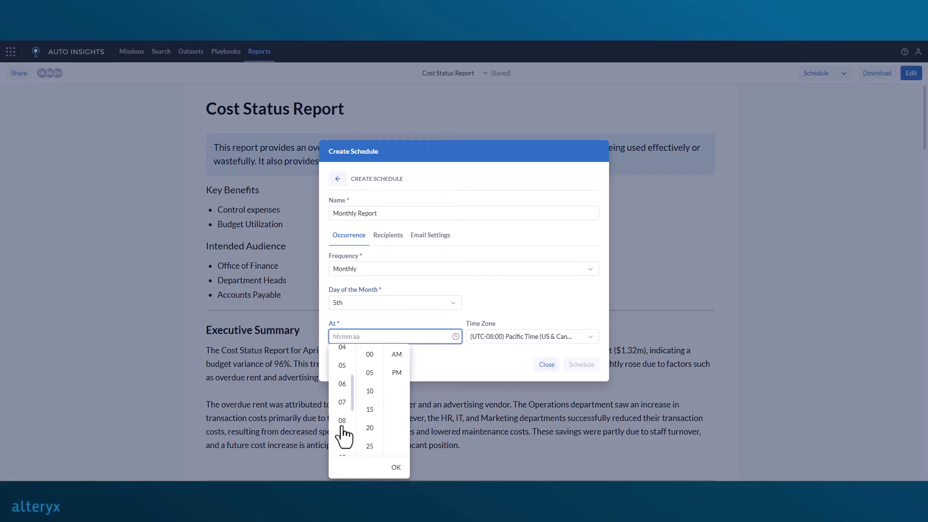
left_click(342, 432)
left_click(587, 367)
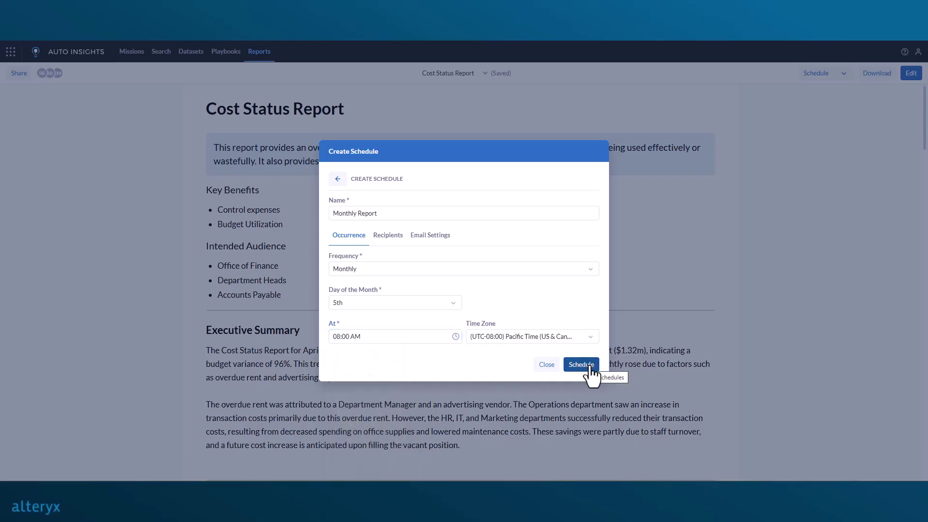
left_click(590, 366)
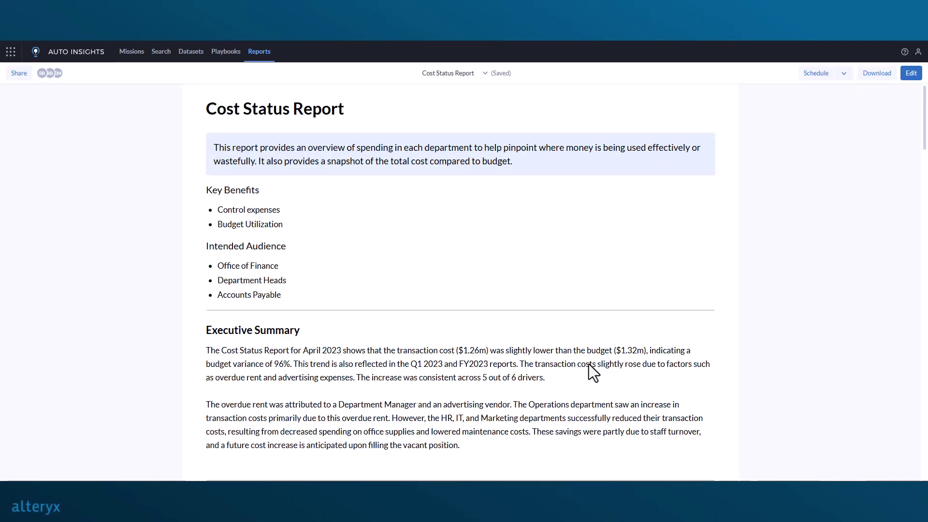
Enter edit mode, review the collaborators and report, then reopen editing and republish
left_click(911, 73)
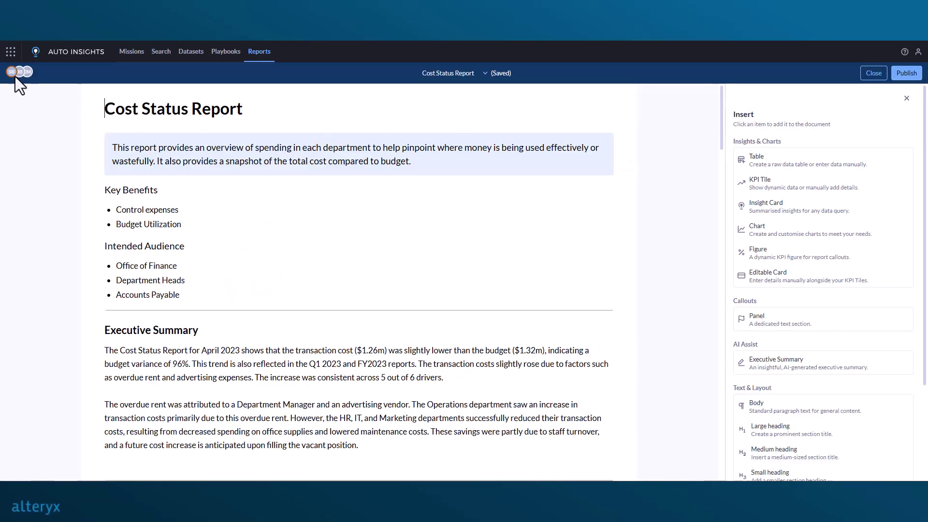
mouse_move(16, 70)
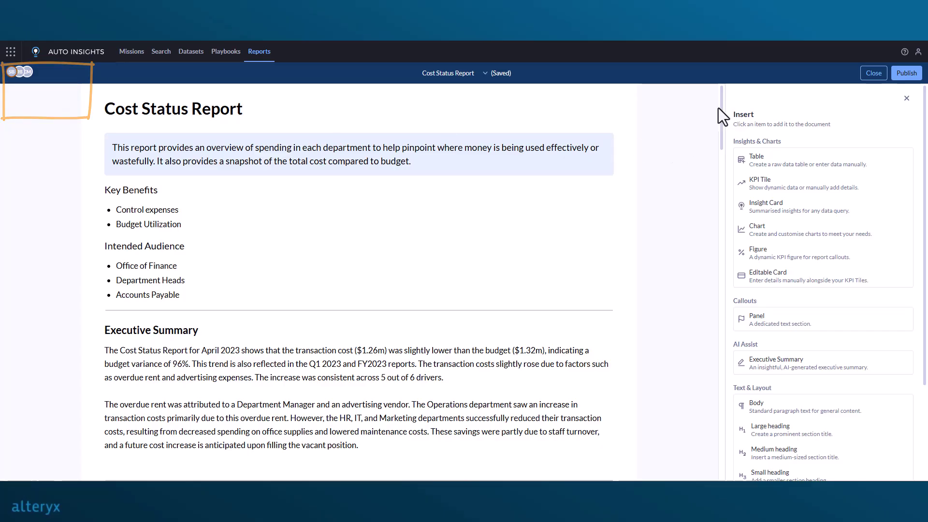
left_click_drag(721, 102, 690, 312)
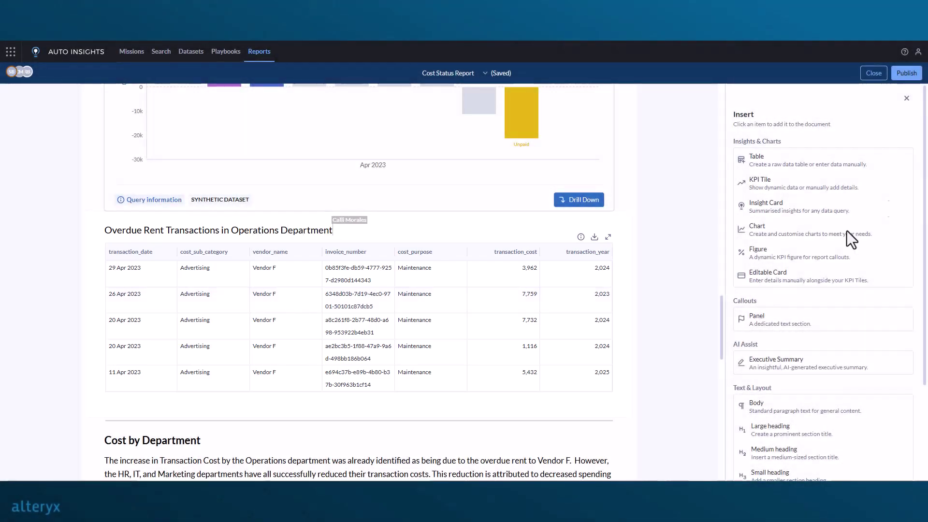
left_click_drag(721, 320, 706, 103)
left_click(877, 76)
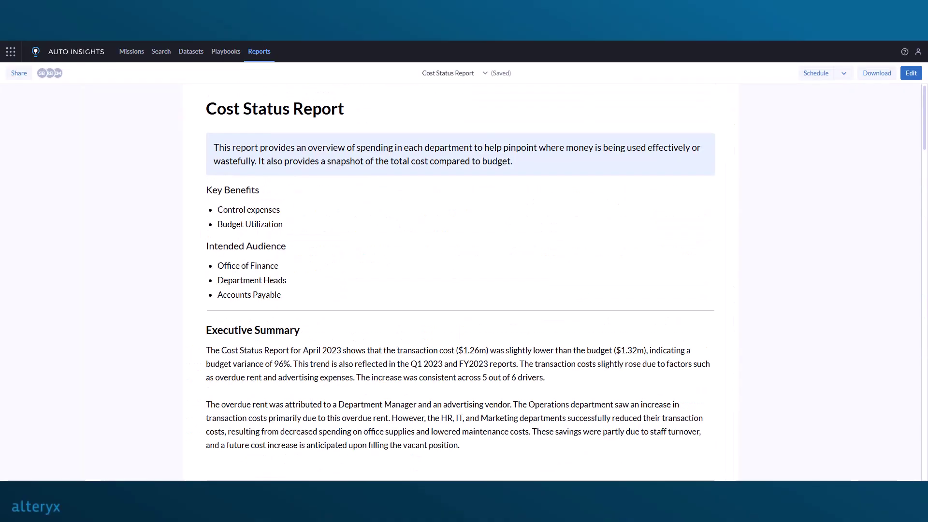
left_click(903, 76)
left_click(903, 77)
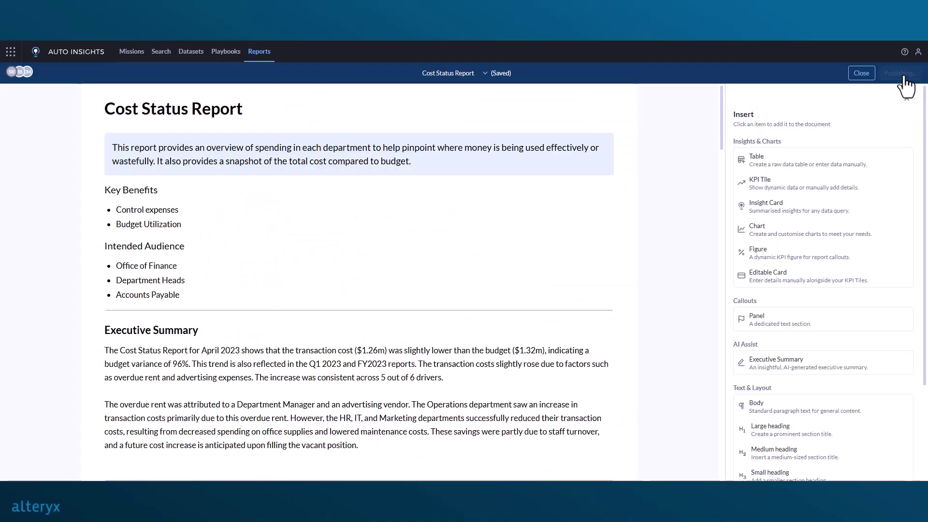